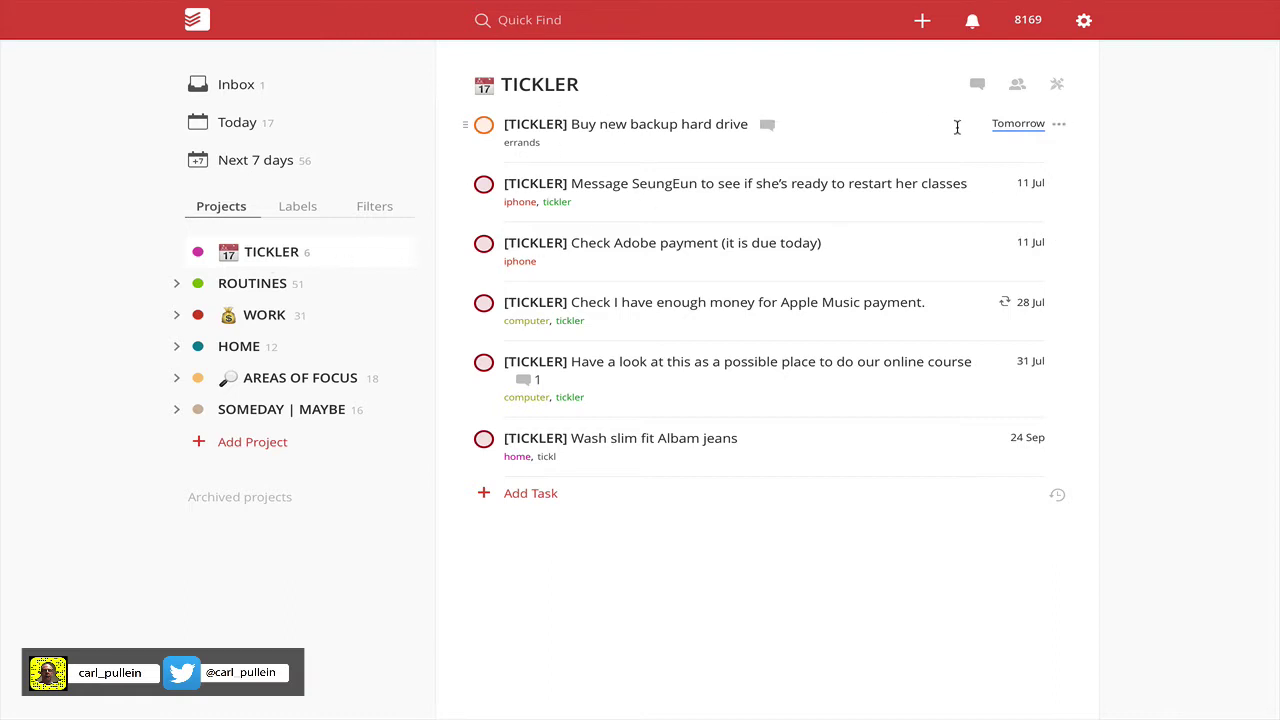
Open TICKLER's activity log and scroll through its added, completed and rescheduled tasks by day.
click(1059, 87)
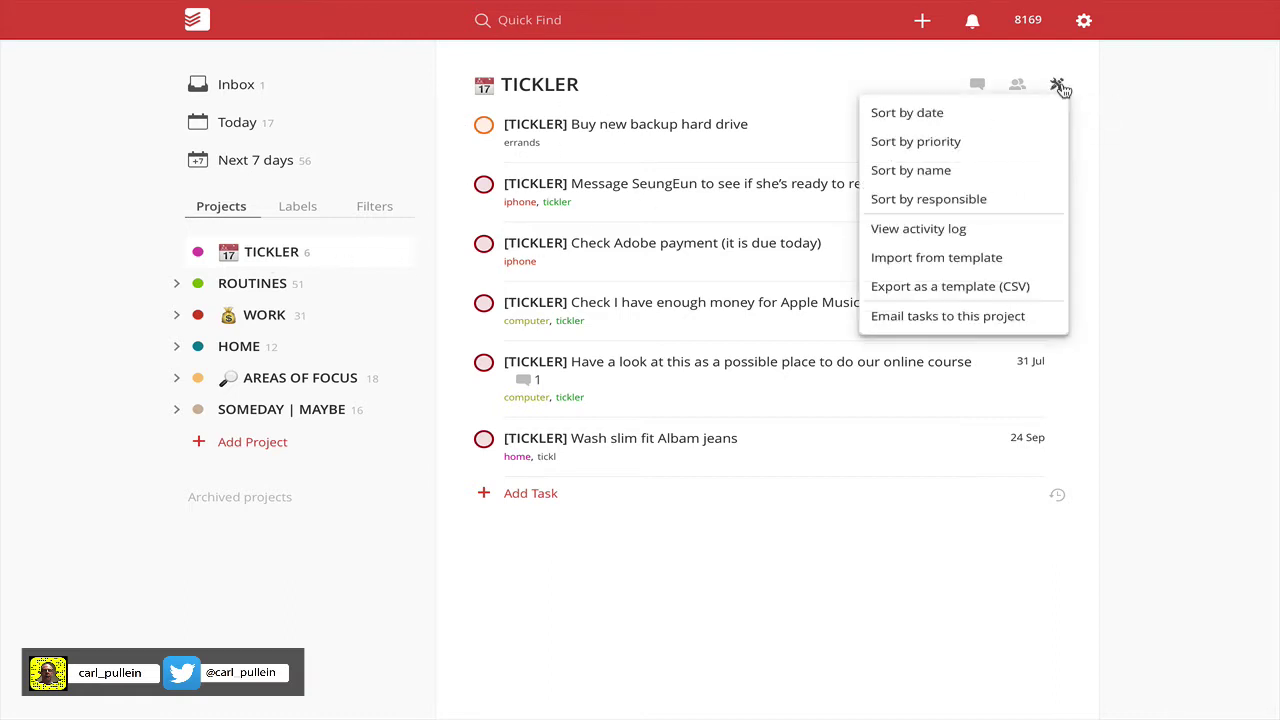
click(937, 231)
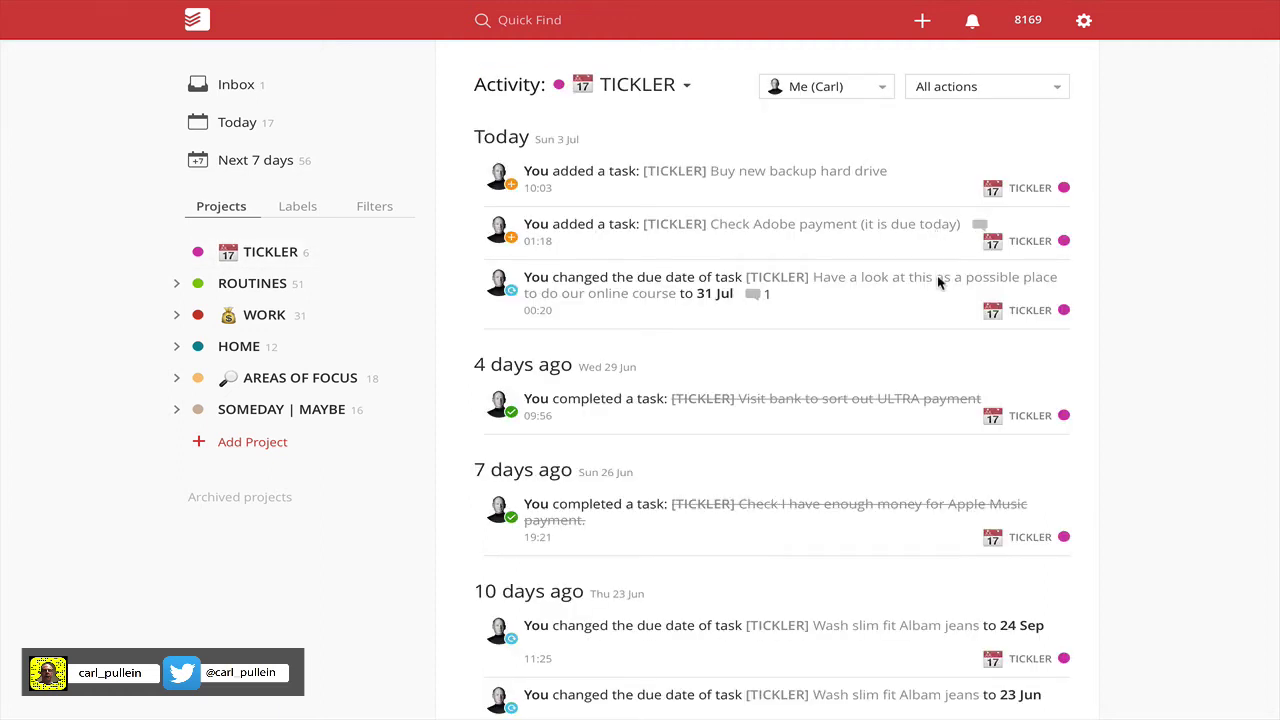
scroll(831, 348, down, 1)
scroll(831, 343, down, 6)
scroll(831, 348, up, 7)
scroll(551, 459, down, 2)
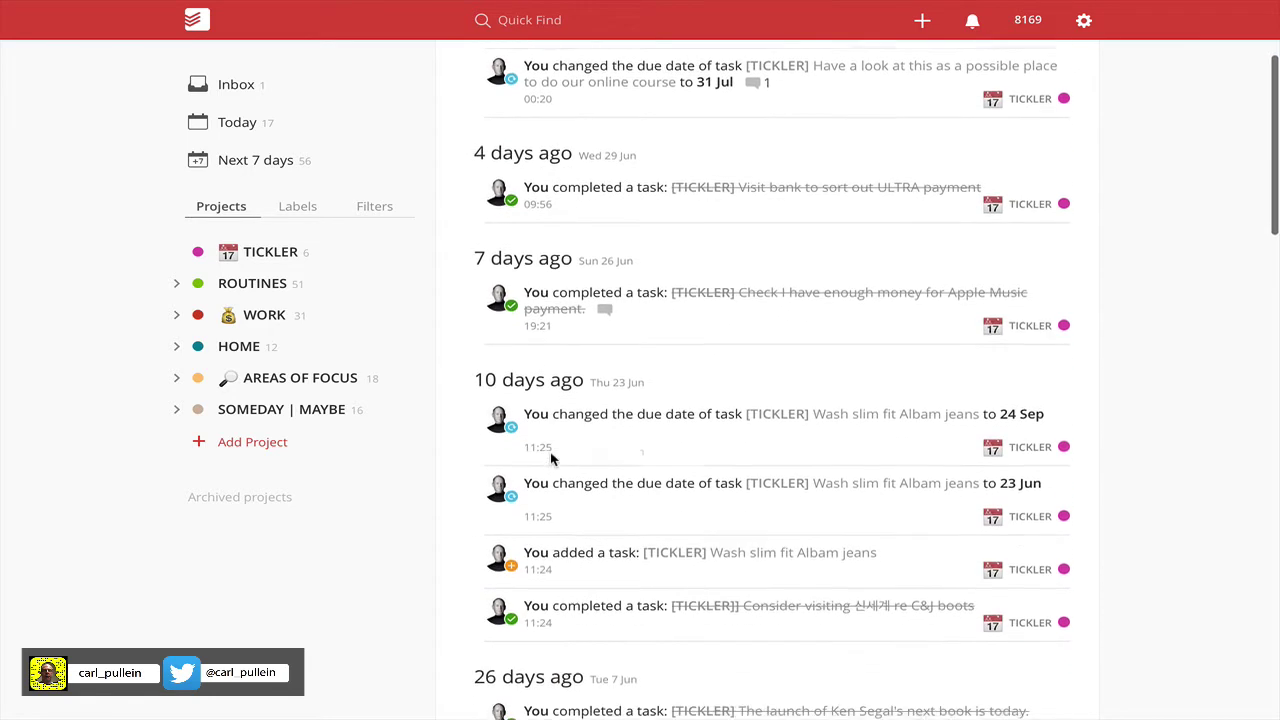
scroll(551, 459, down, 1)
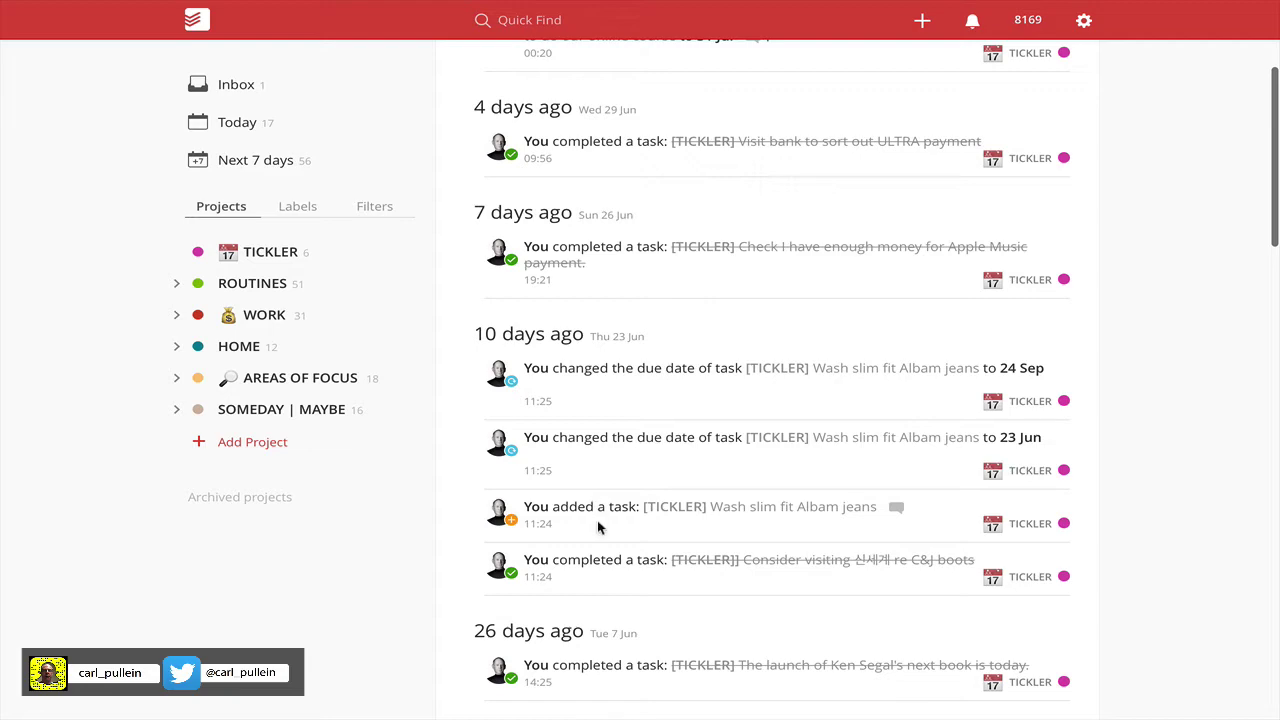
scroll(621, 518, down, 1)
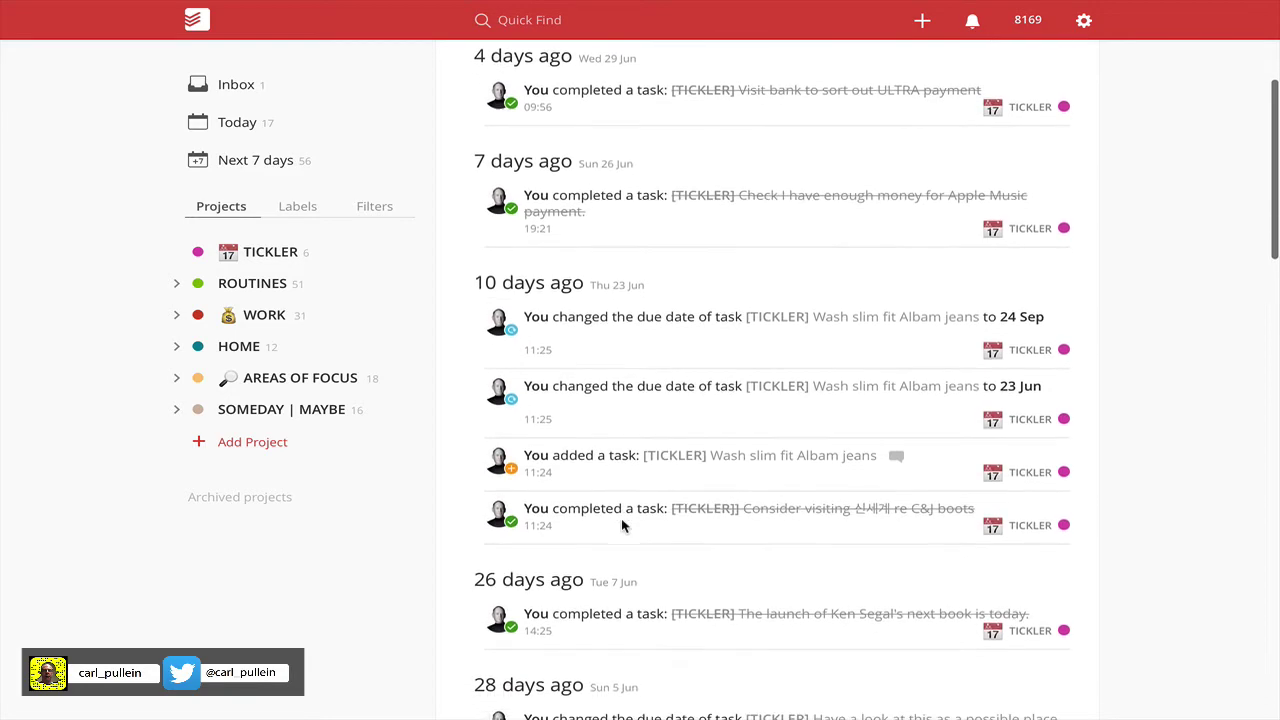
scroll(621, 525, up, 6)
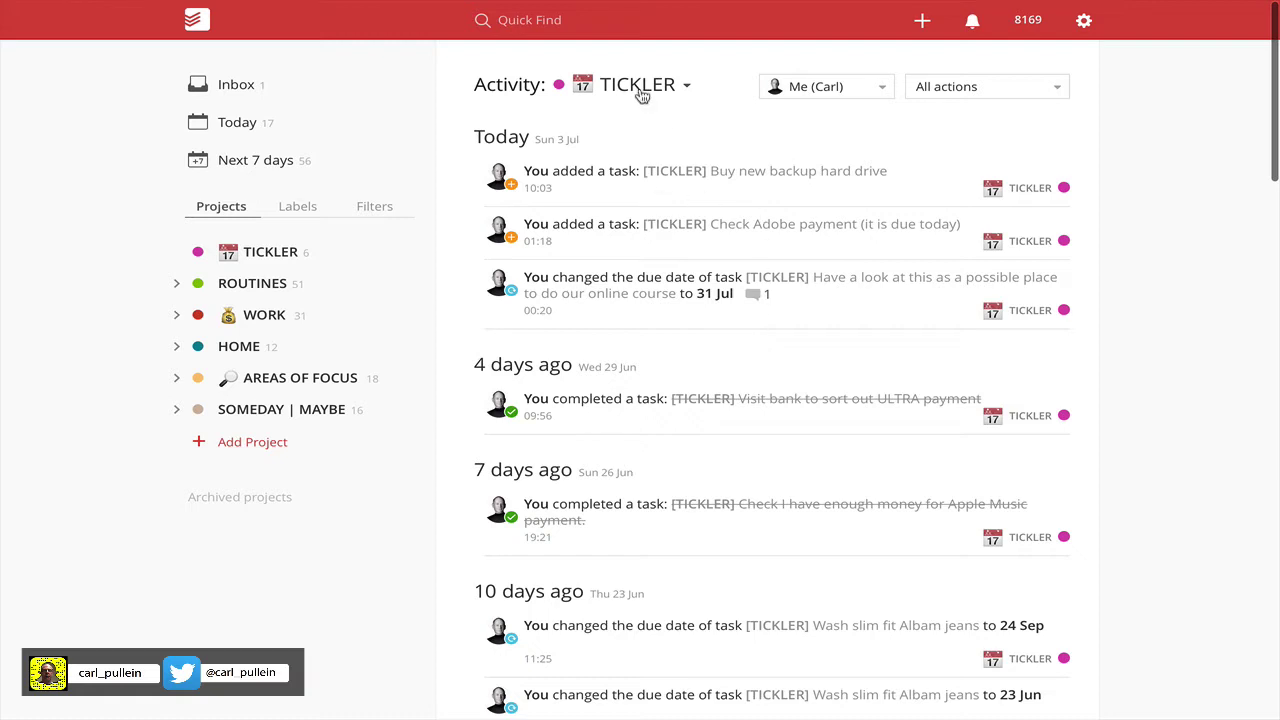
click(883, 91)
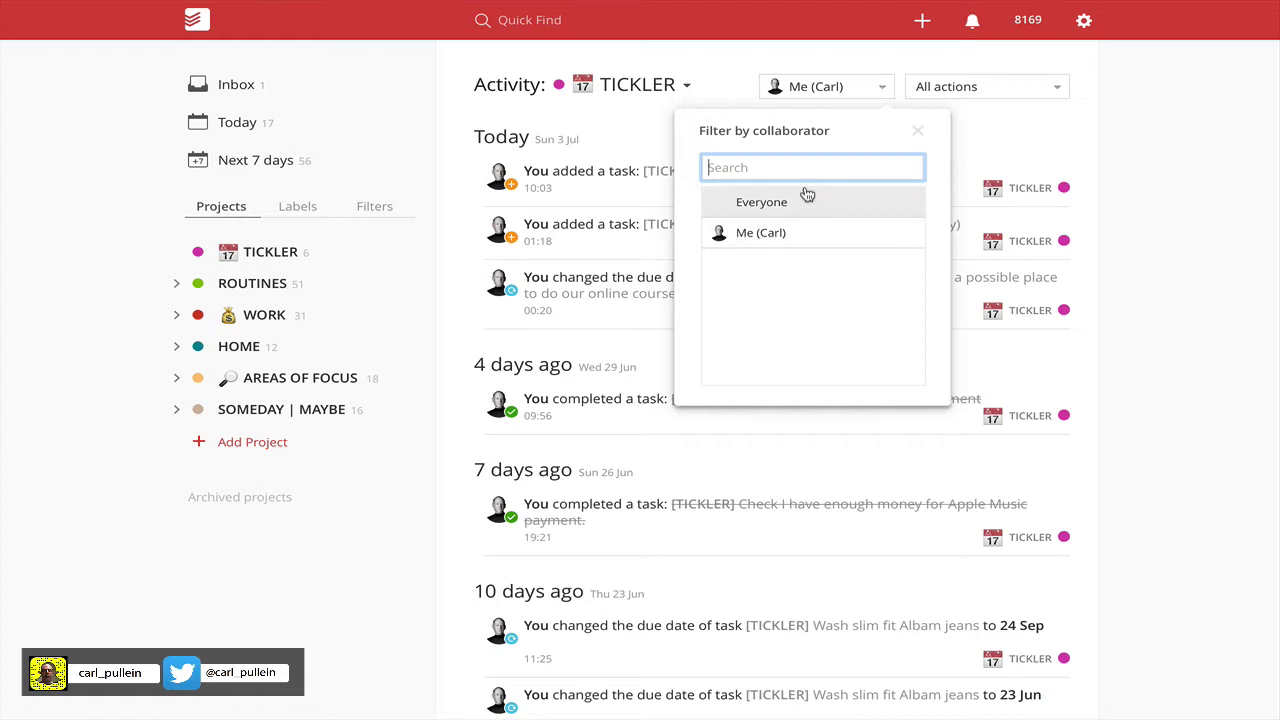
click(992, 106)
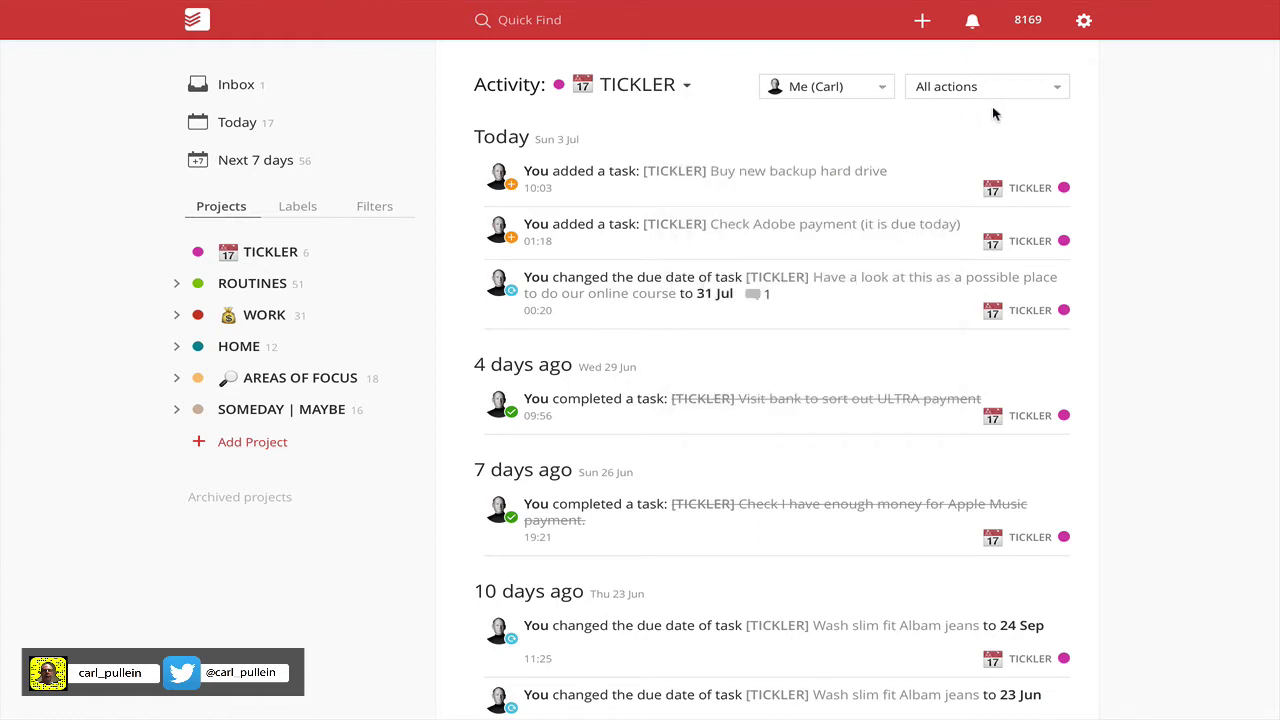
click(1057, 96)
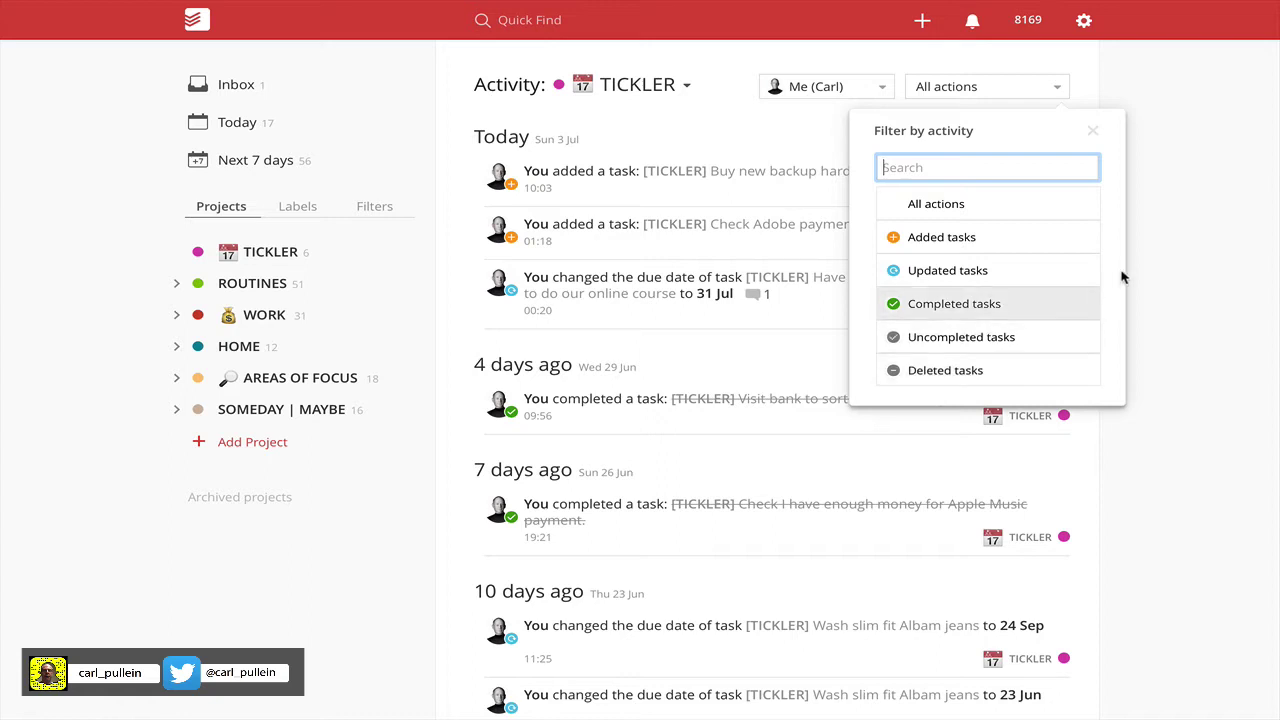
click(1159, 195)
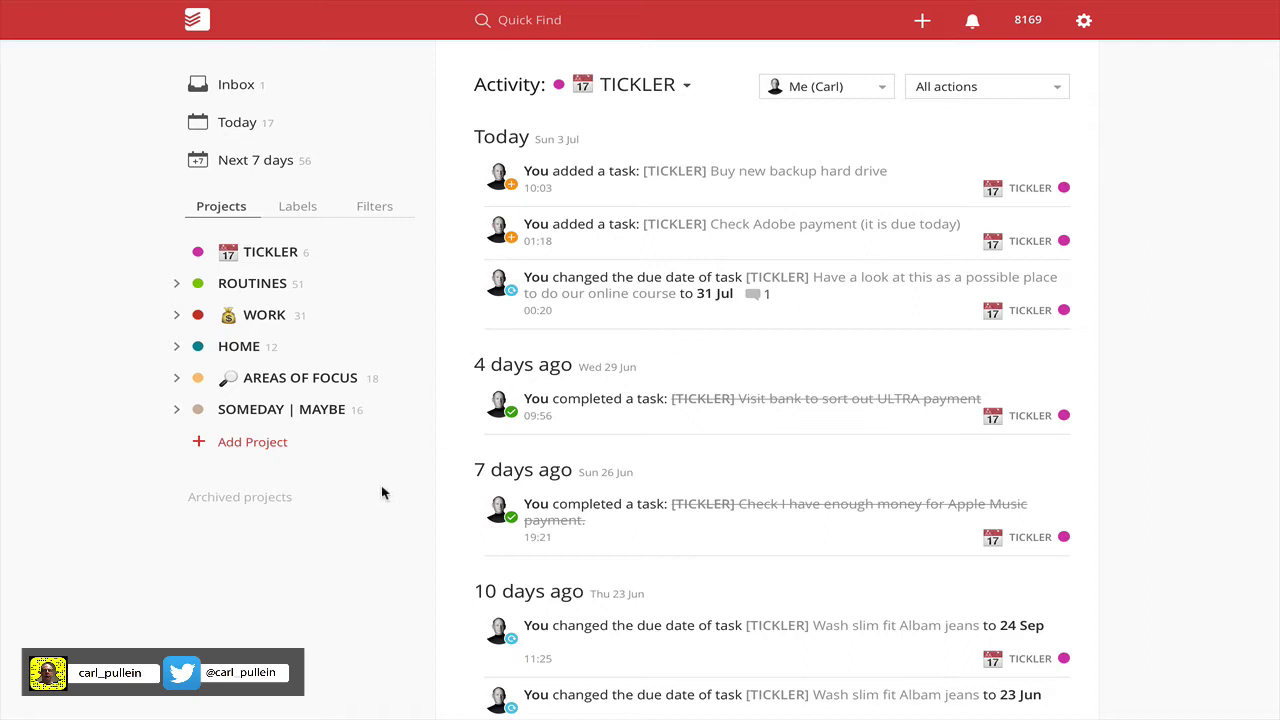
Peek into SOMEDAY | MAYBE, expand AREAS OF FOCUS and open its Social Media sub-project.
click(176, 410)
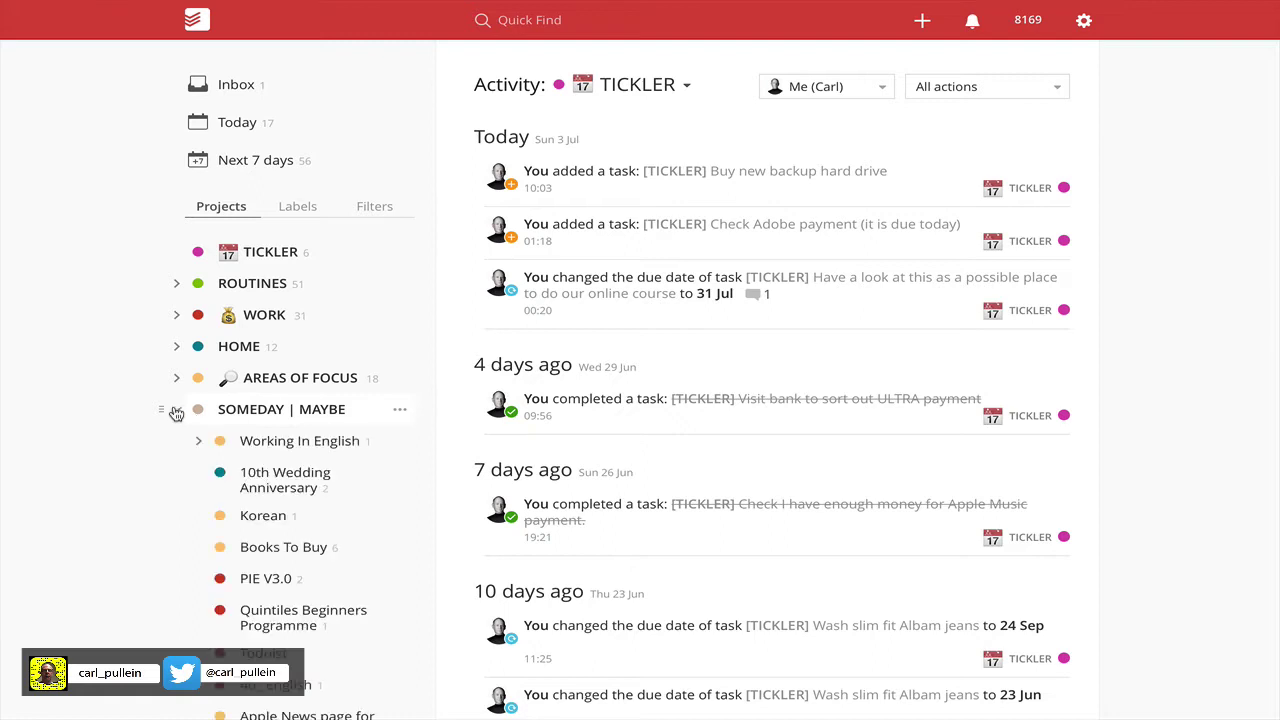
scroll(265, 440, down, 3)
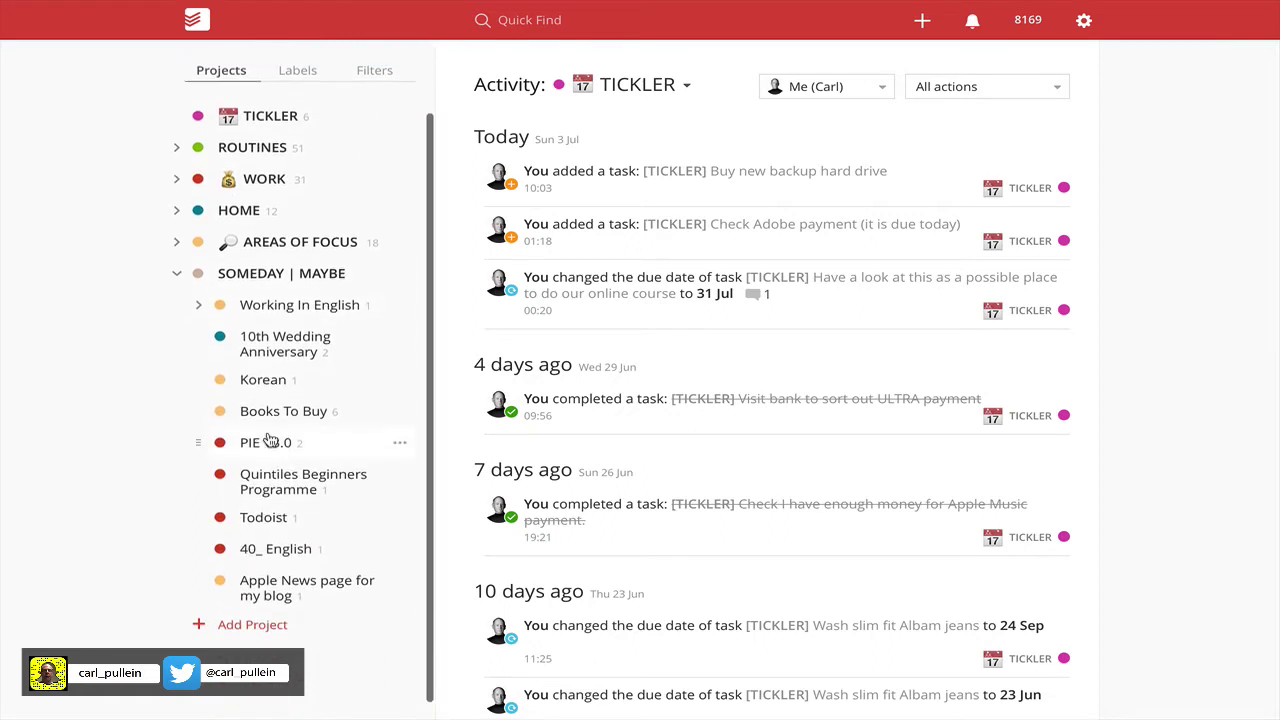
click(177, 279)
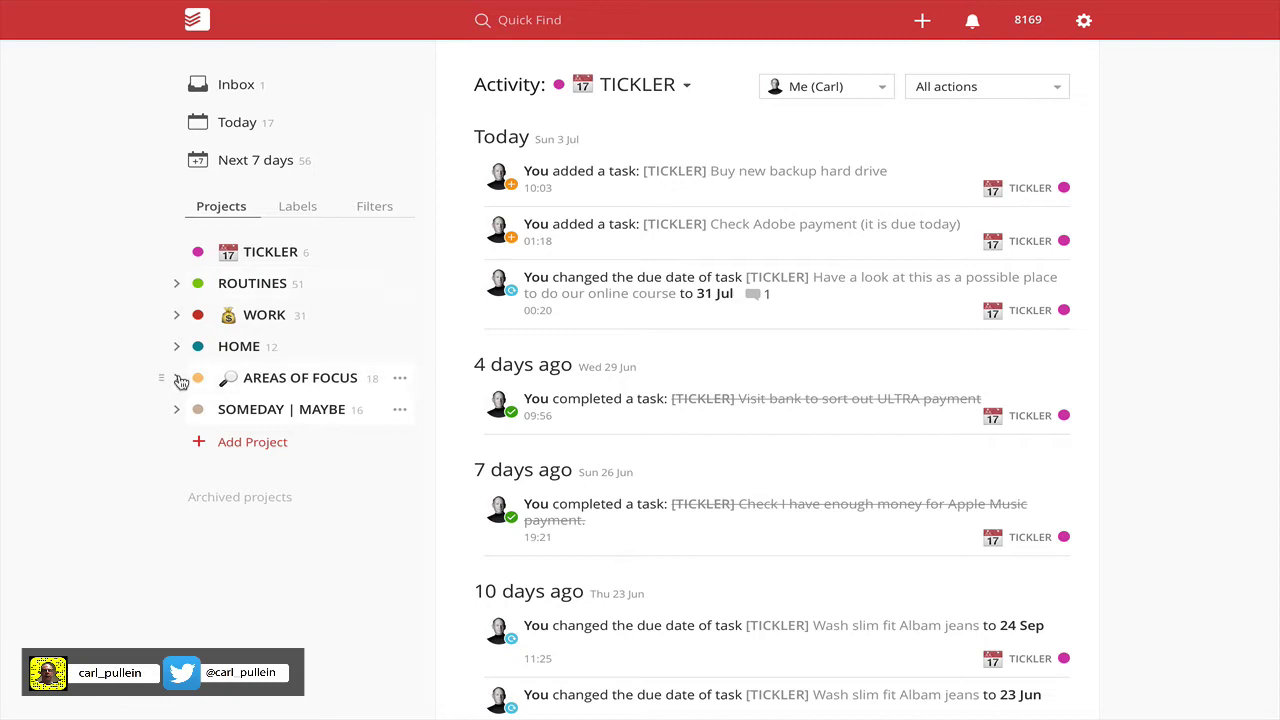
click(179, 380)
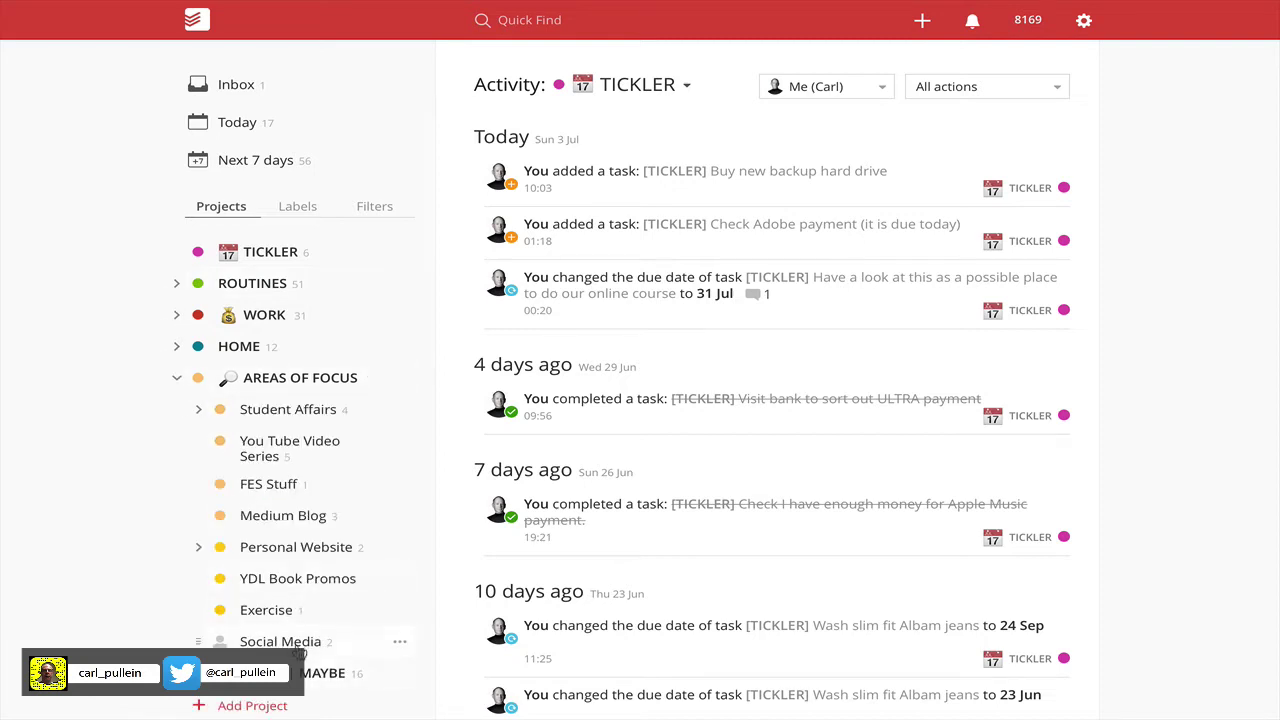
click(282, 642)
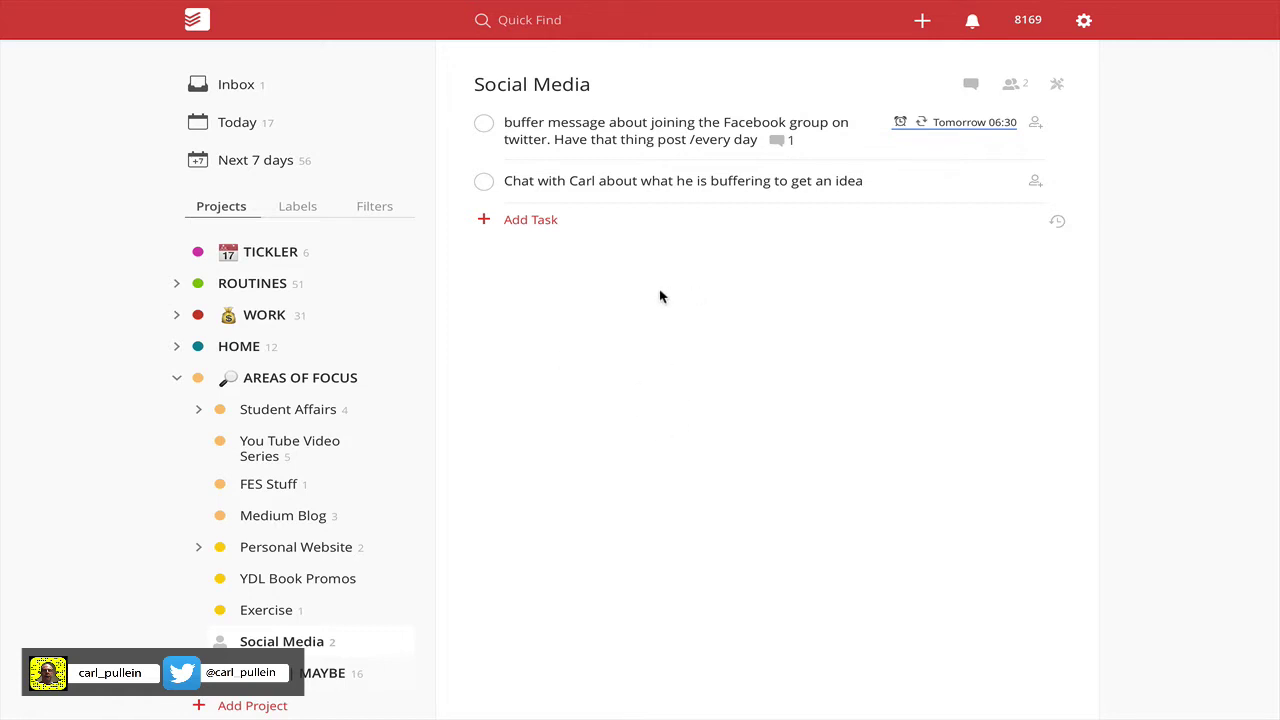
Check who Social Media is shared with, then open and scroll its activity log.
click(1013, 86)
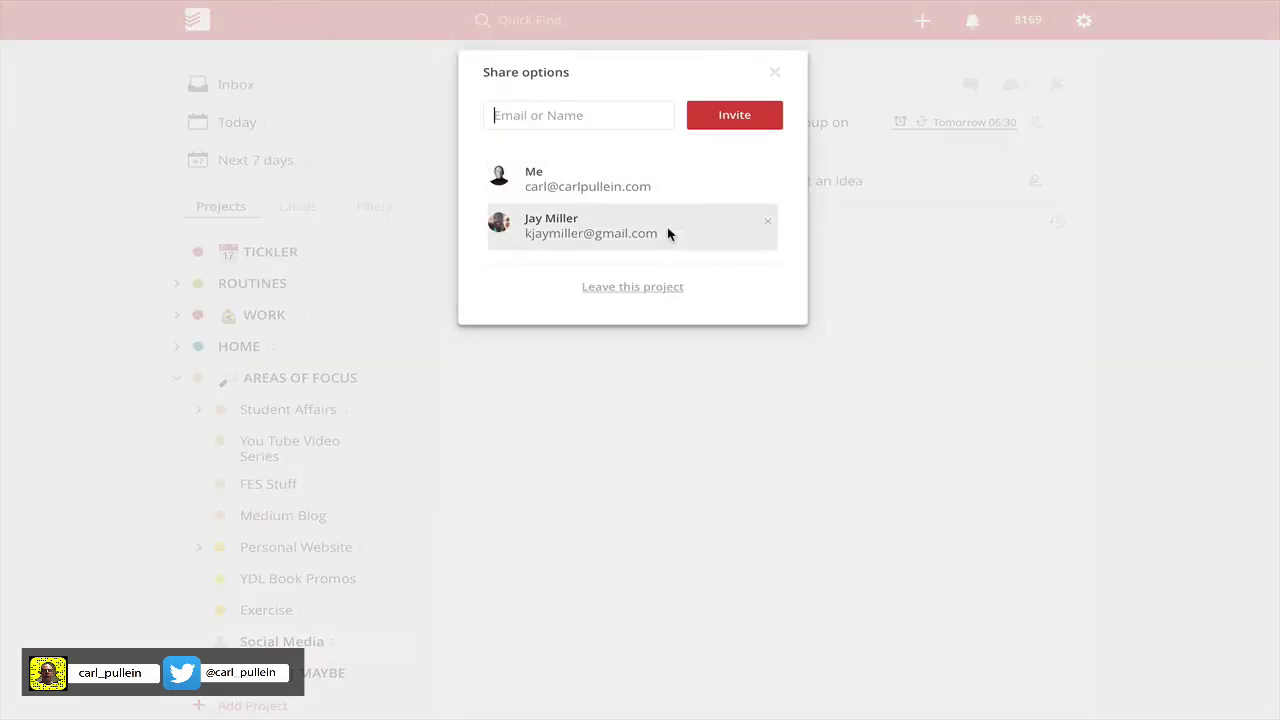
click(774, 74)
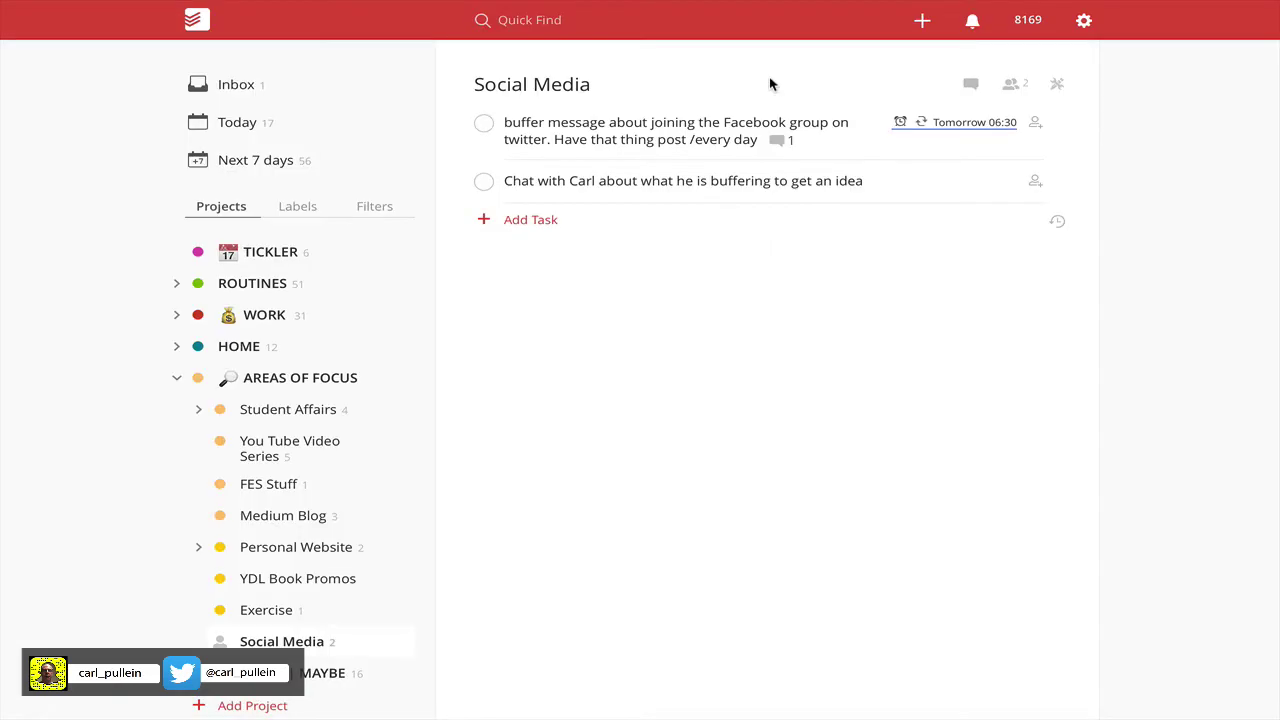
click(1059, 87)
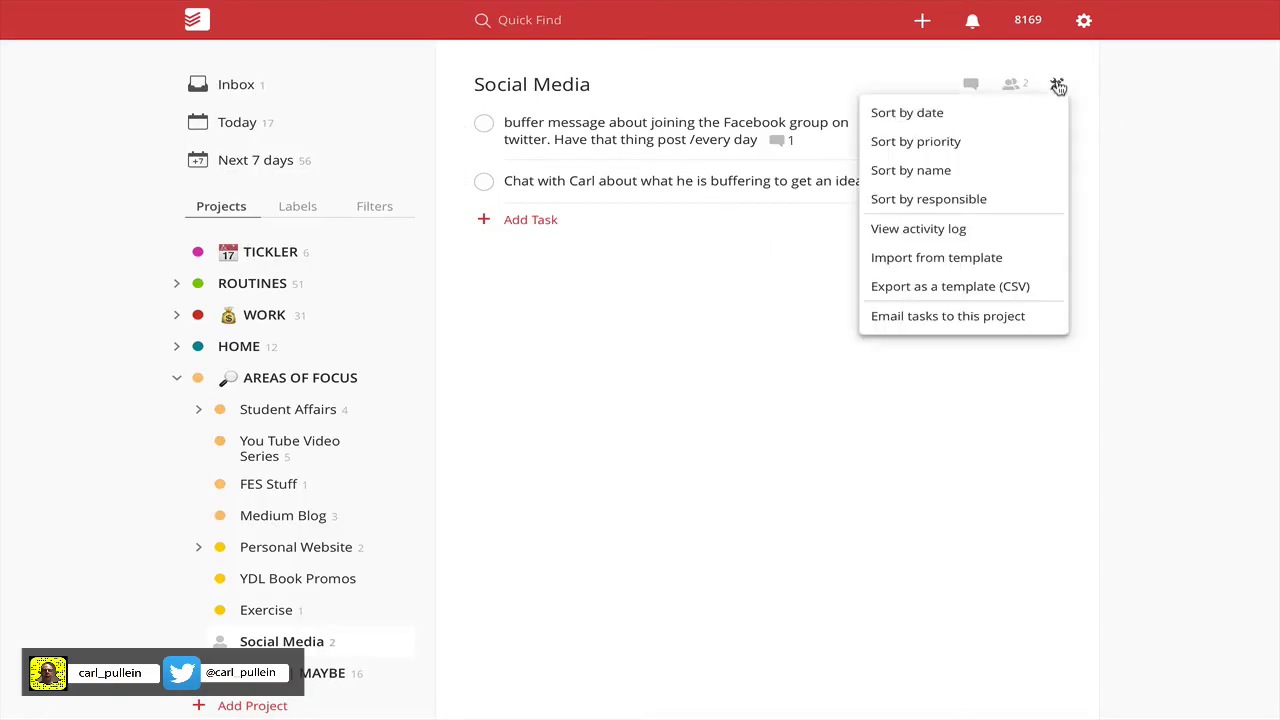
click(965, 230)
scroll(664, 401, down, 2)
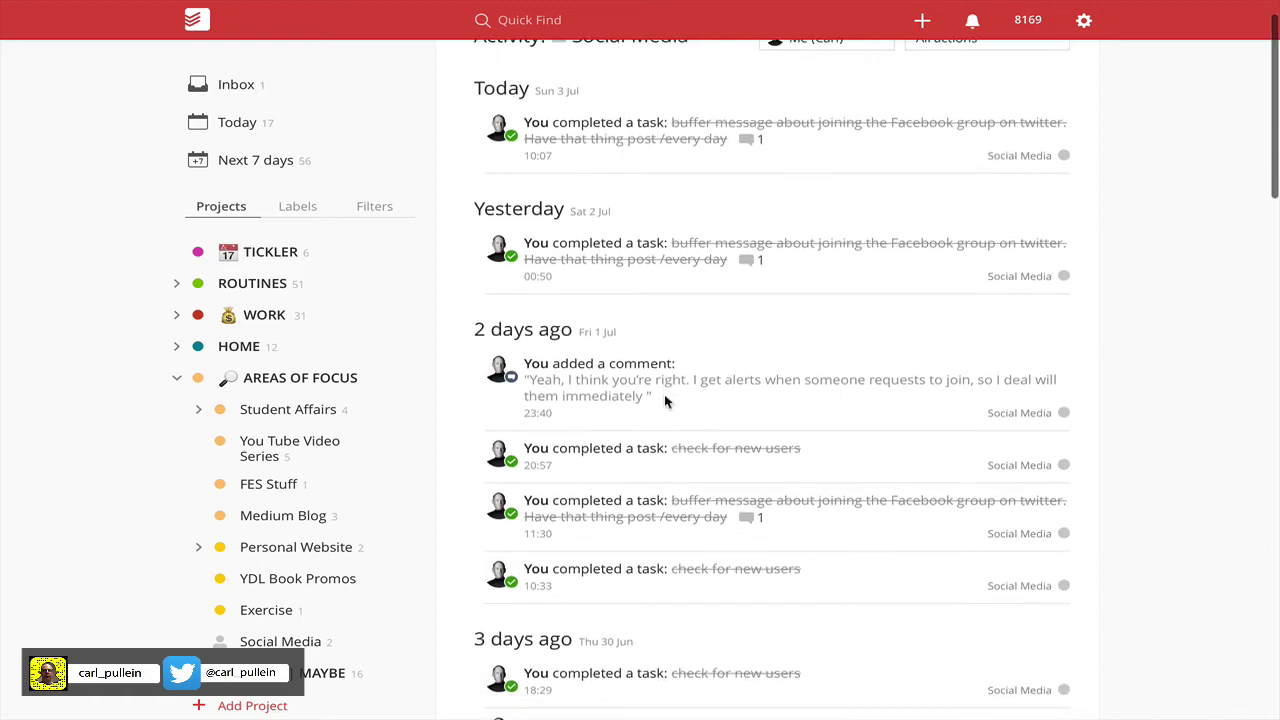
scroll(664, 394, down, 7)
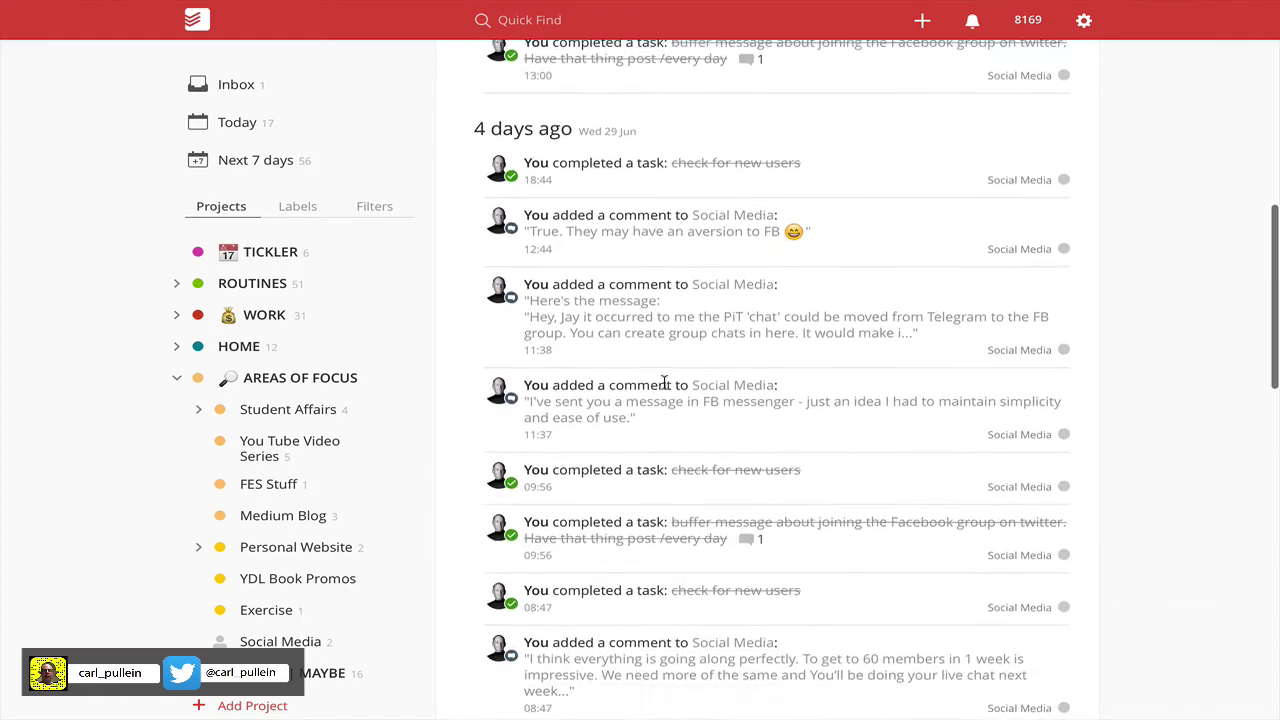
scroll(664, 383, down, 2)
scroll(664, 383, up, 10)
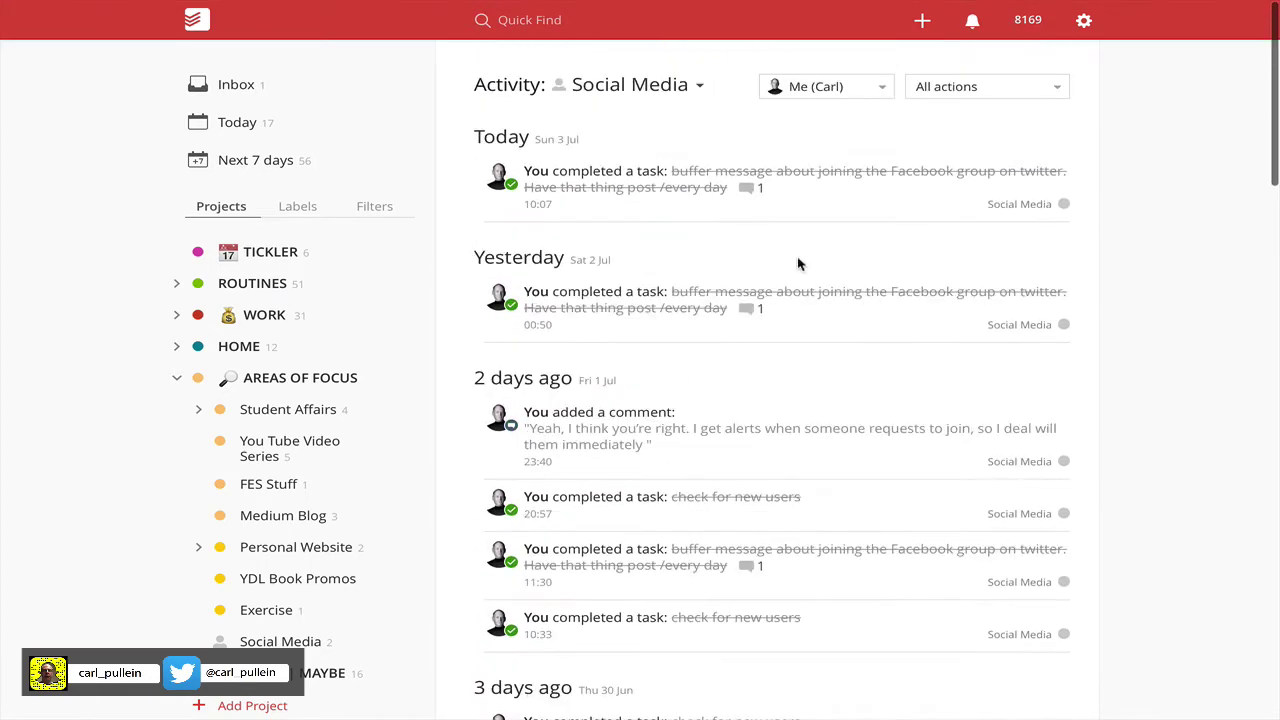
Filter the activity log to show Everyone's actions and scroll through them.
click(879, 87)
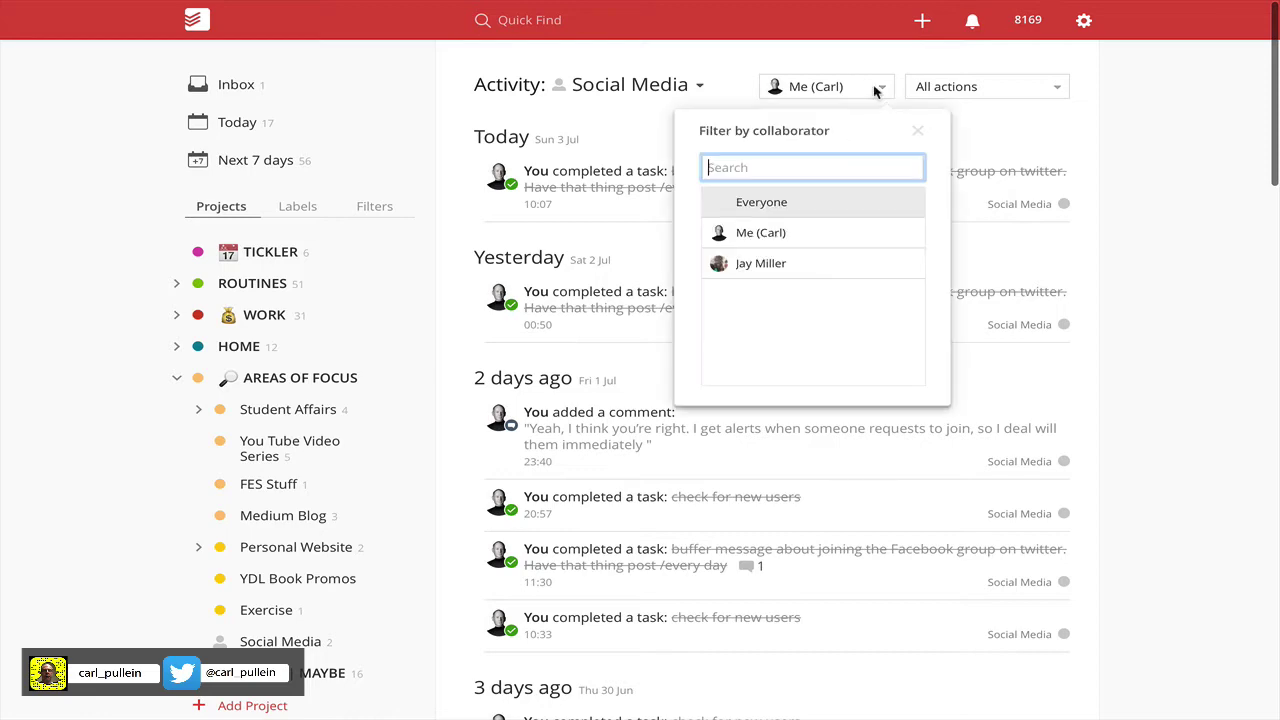
click(800, 205)
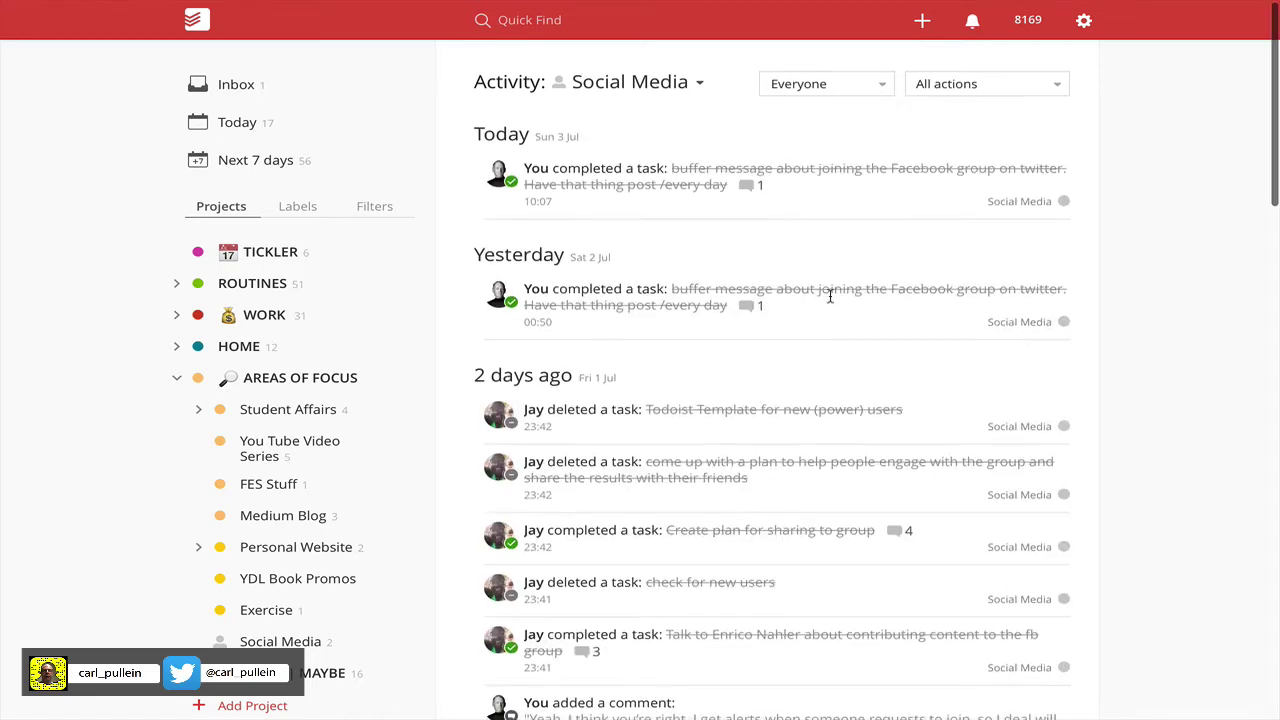
scroll(829, 296, down, 5)
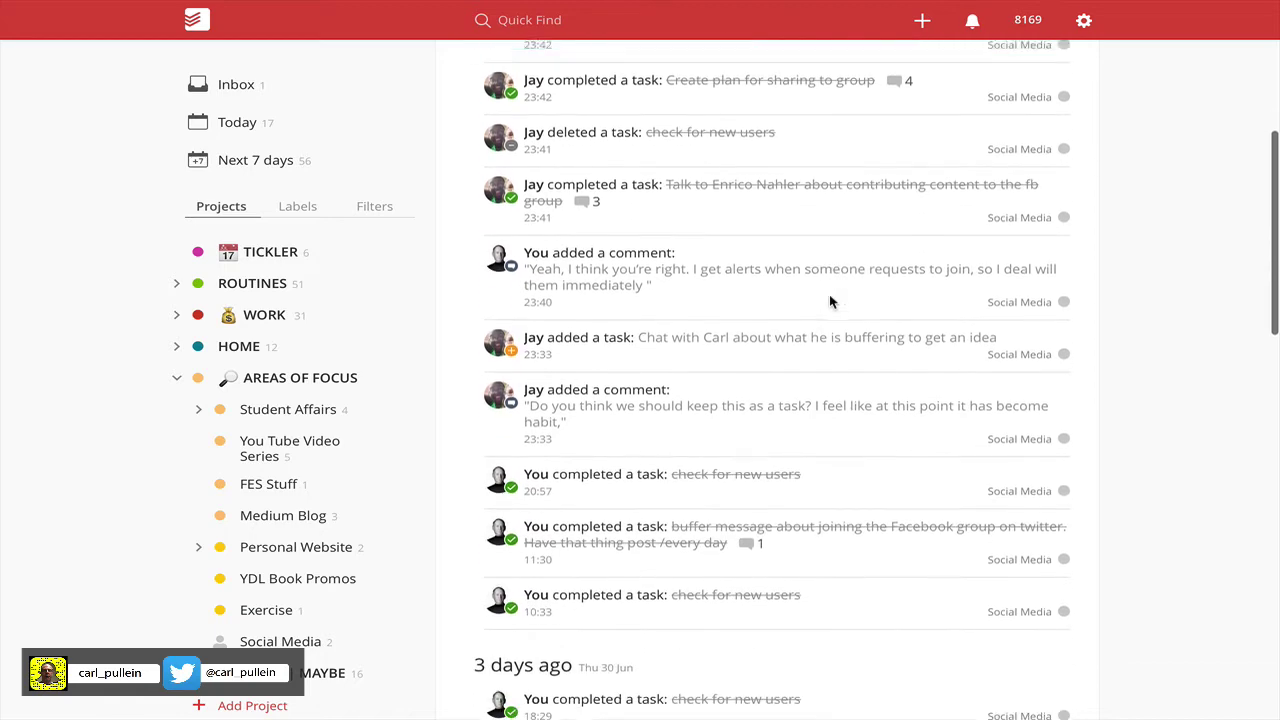
scroll(829, 300, down, 5)
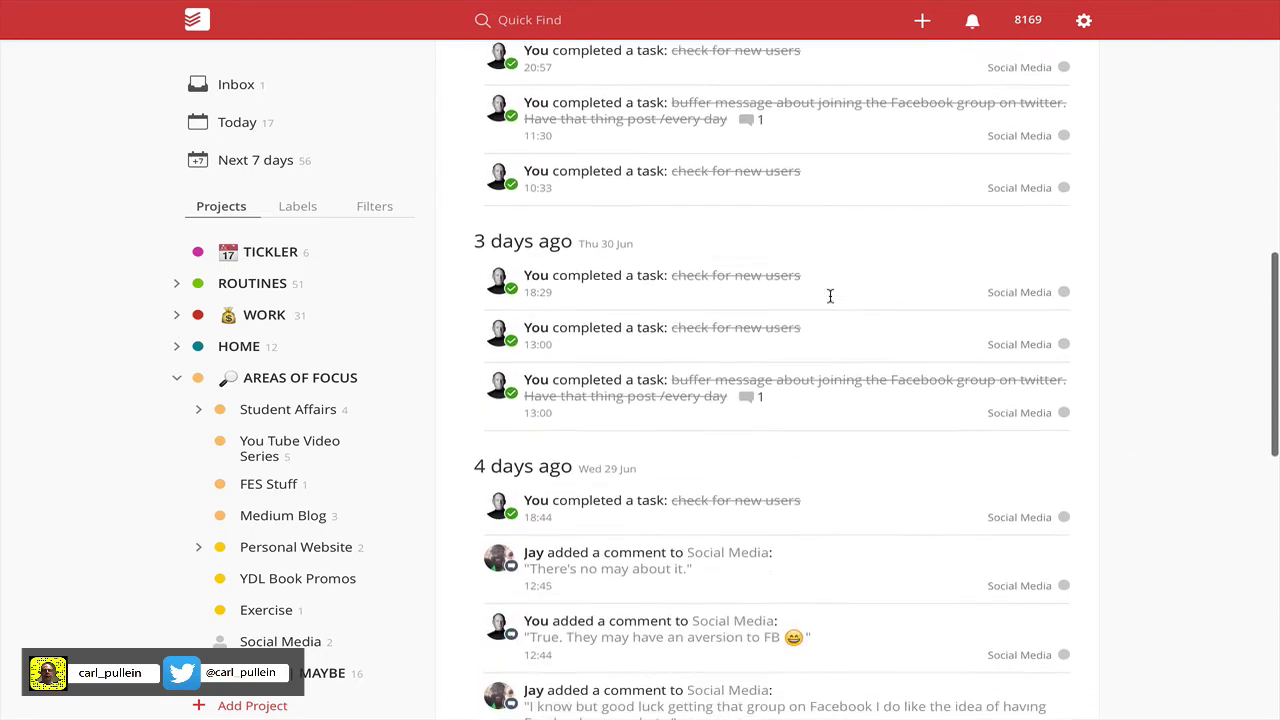
scroll(829, 294, up, 10)
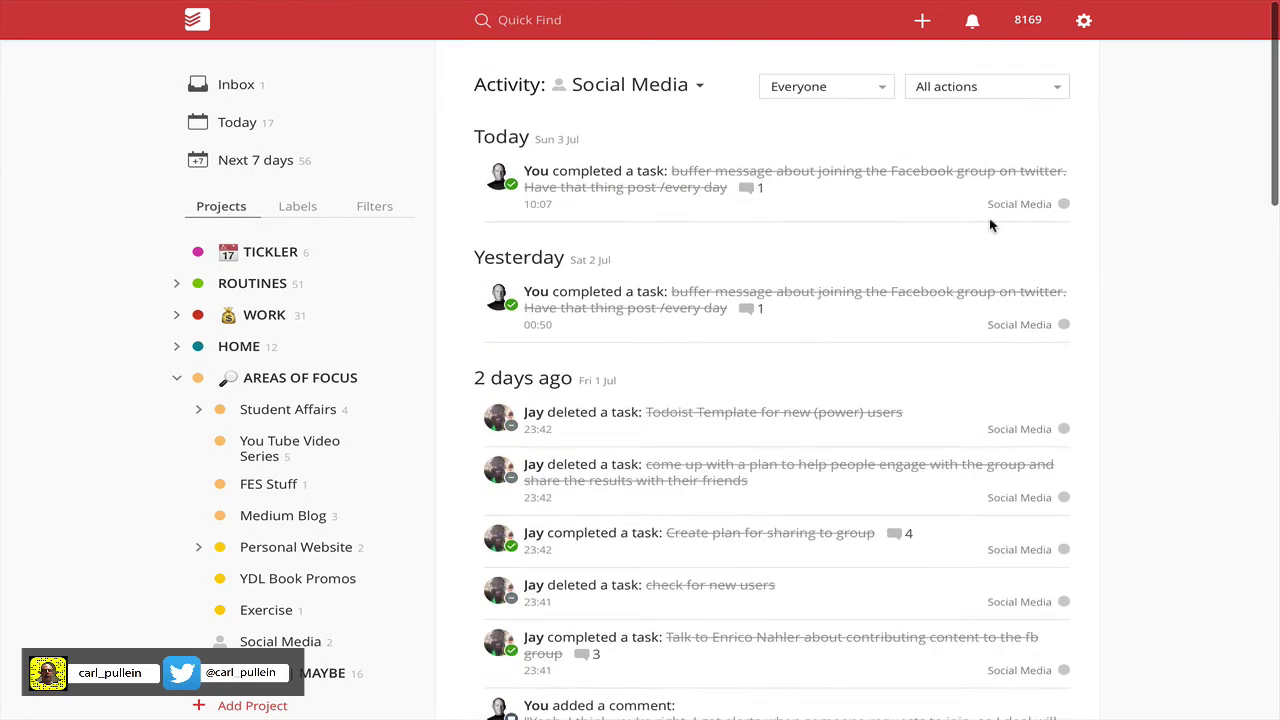
Invite the suggested collaborator's email to the TICKLER project and close Share options.
click(287, 256)
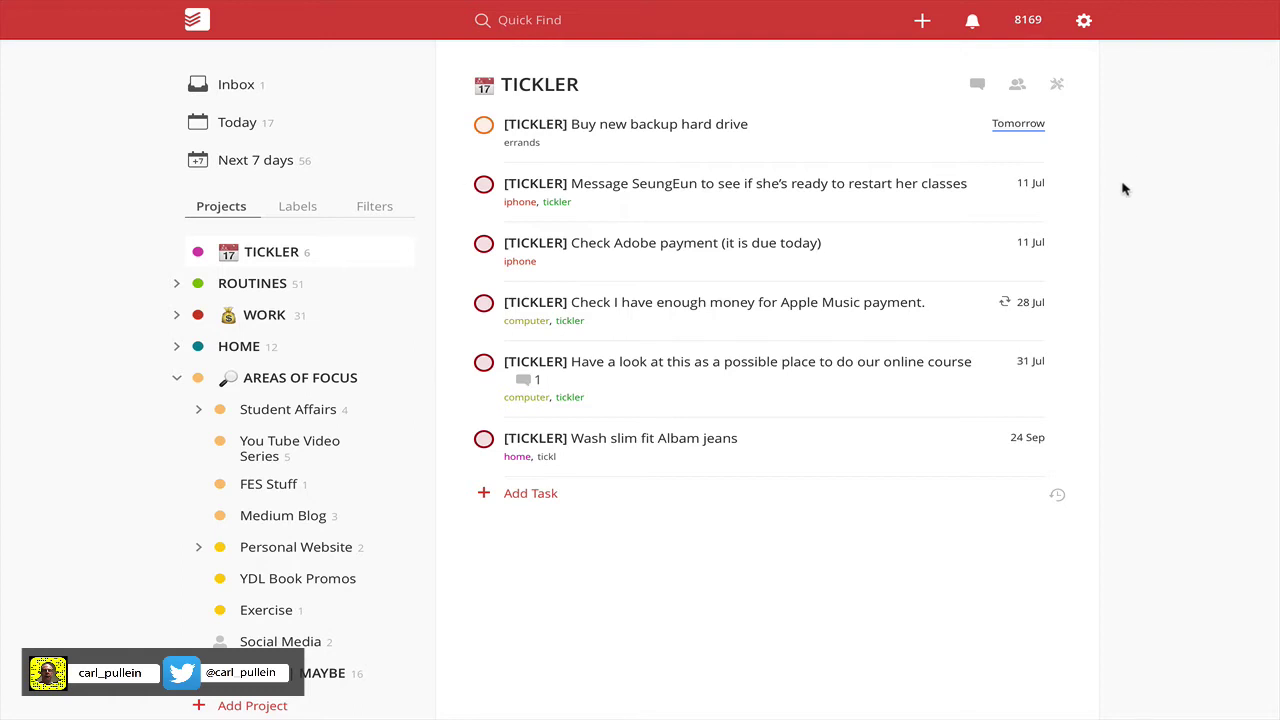
click(1017, 88)
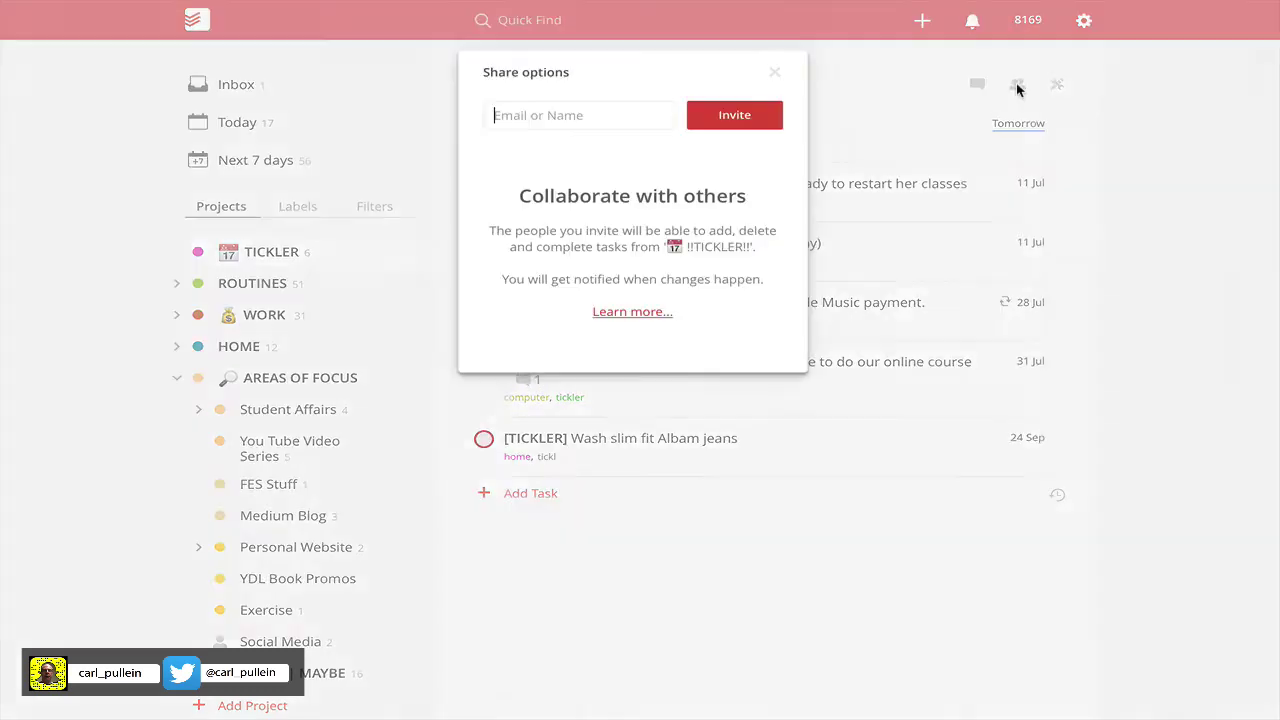
text(carl)
click(566, 160)
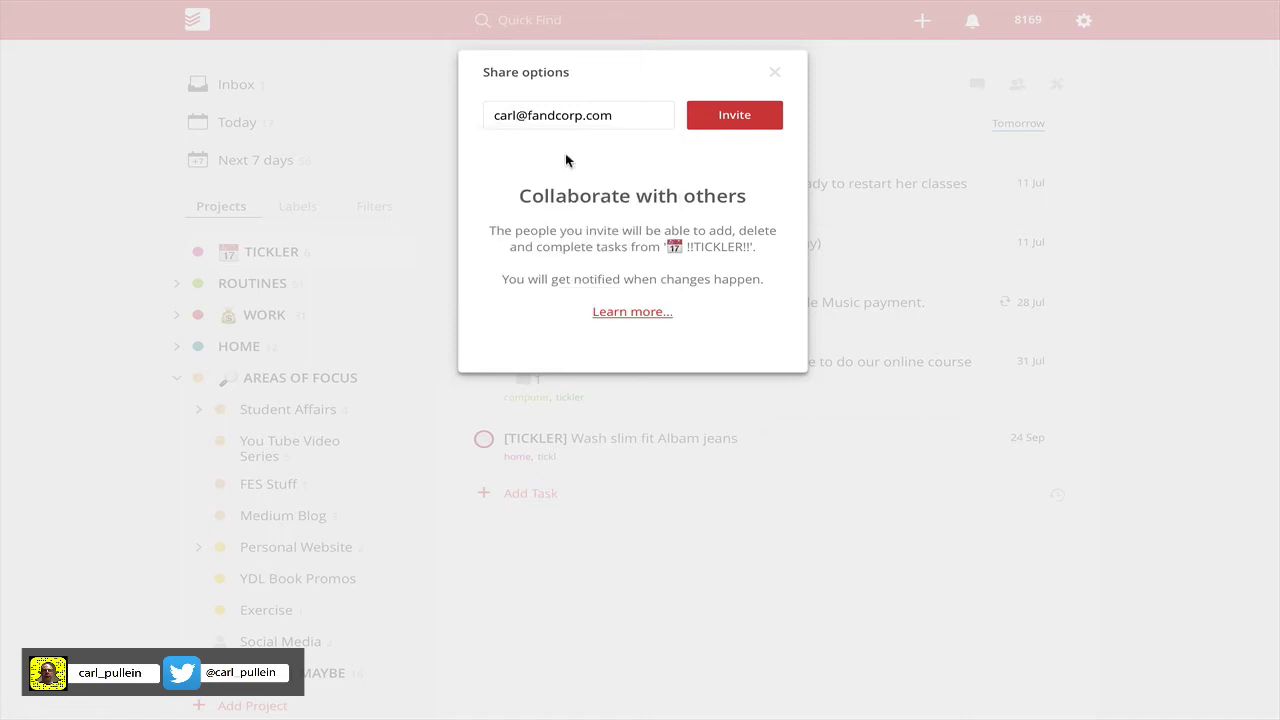
click(728, 117)
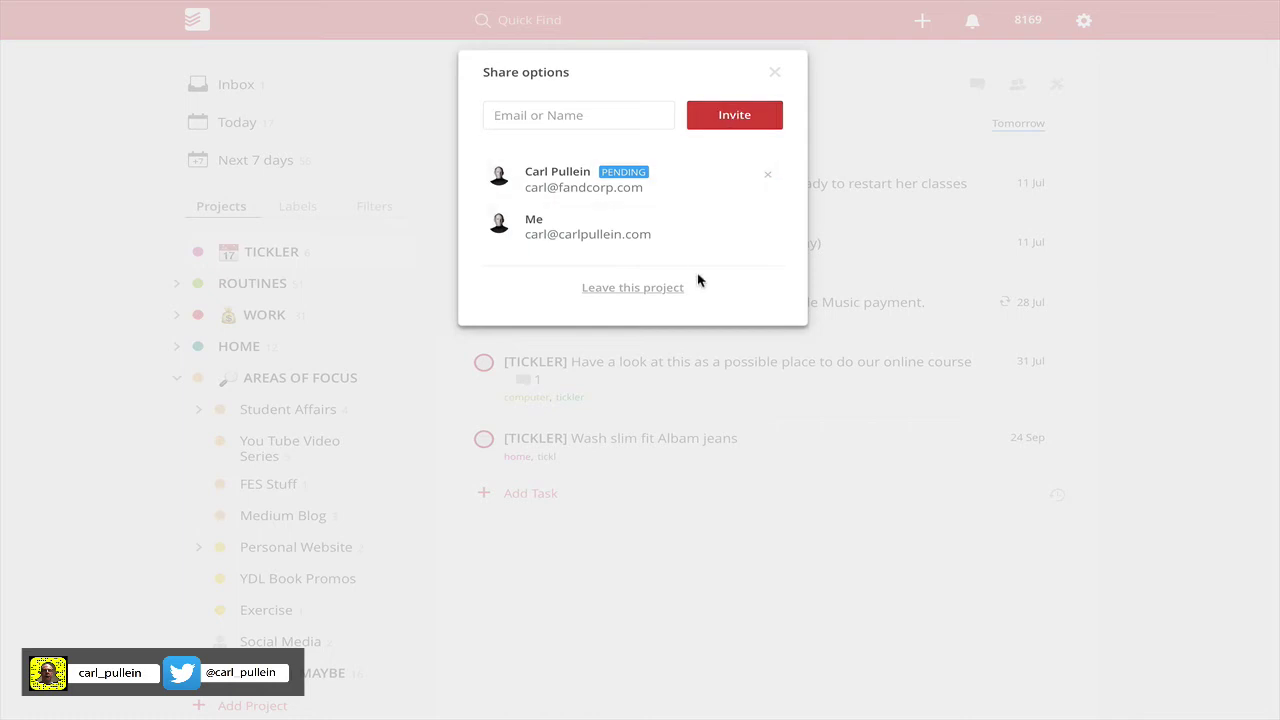
click(774, 72)
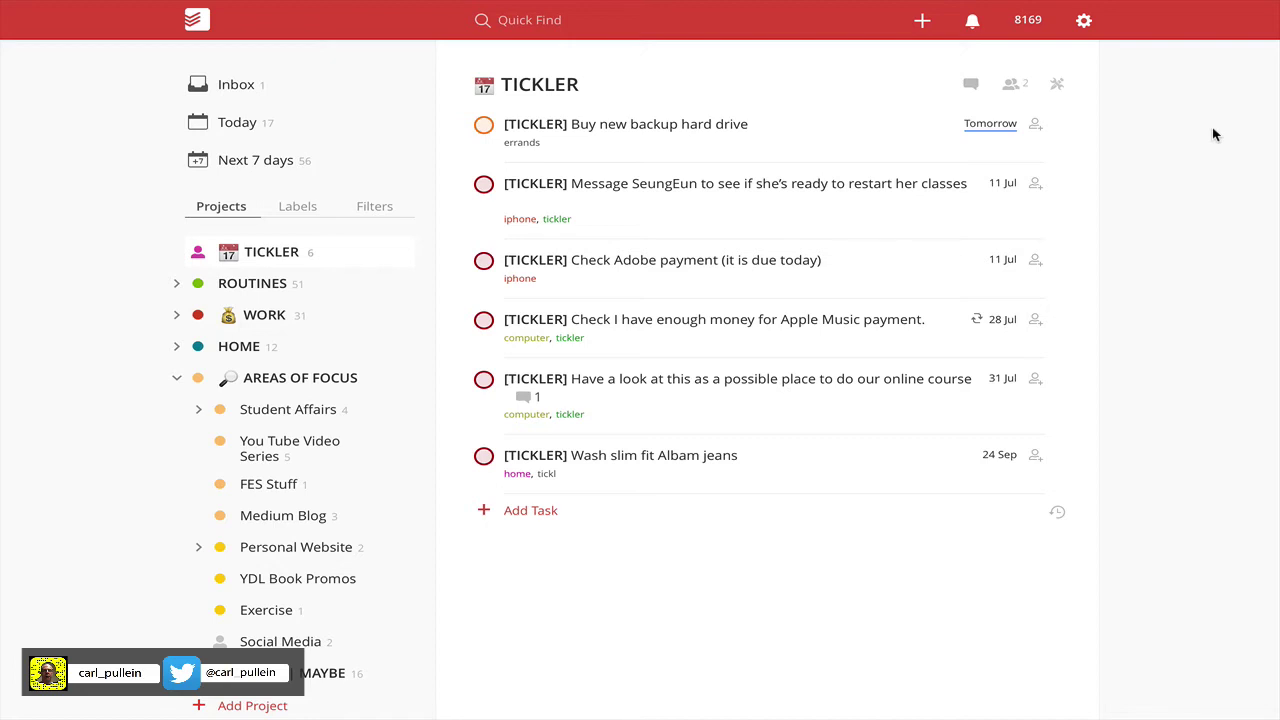
click(1057, 85)
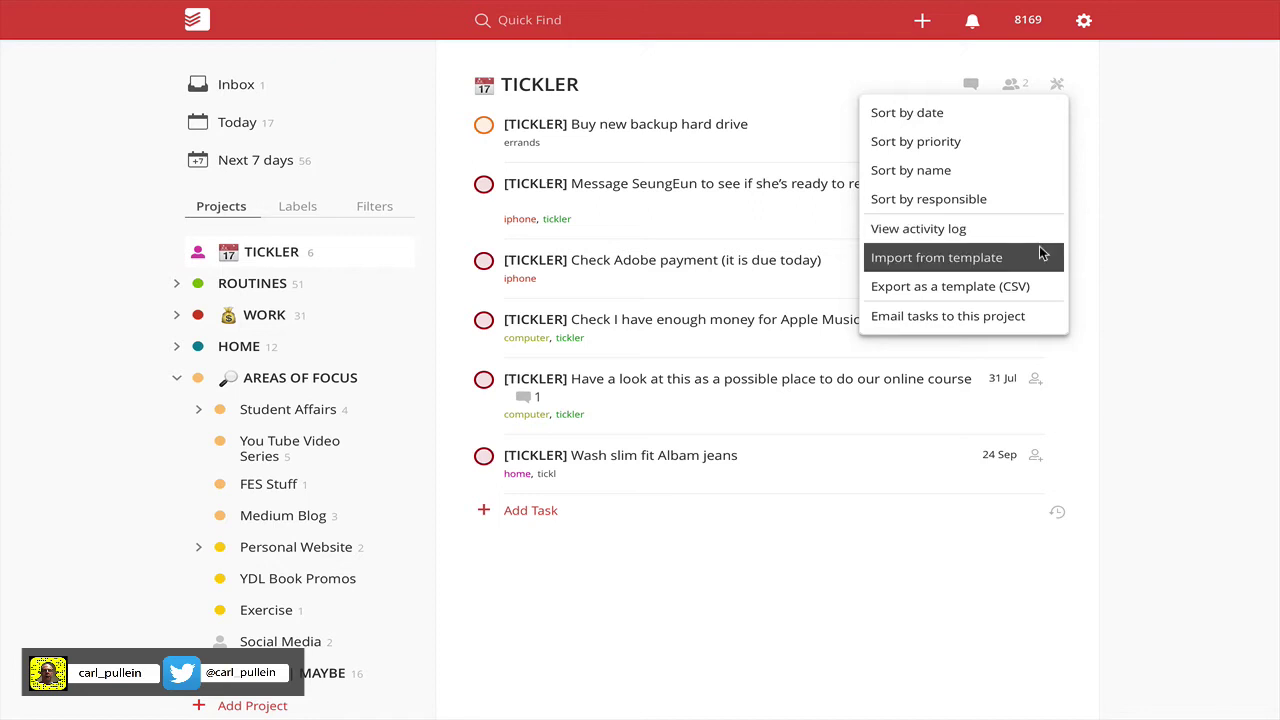
click(1002, 226)
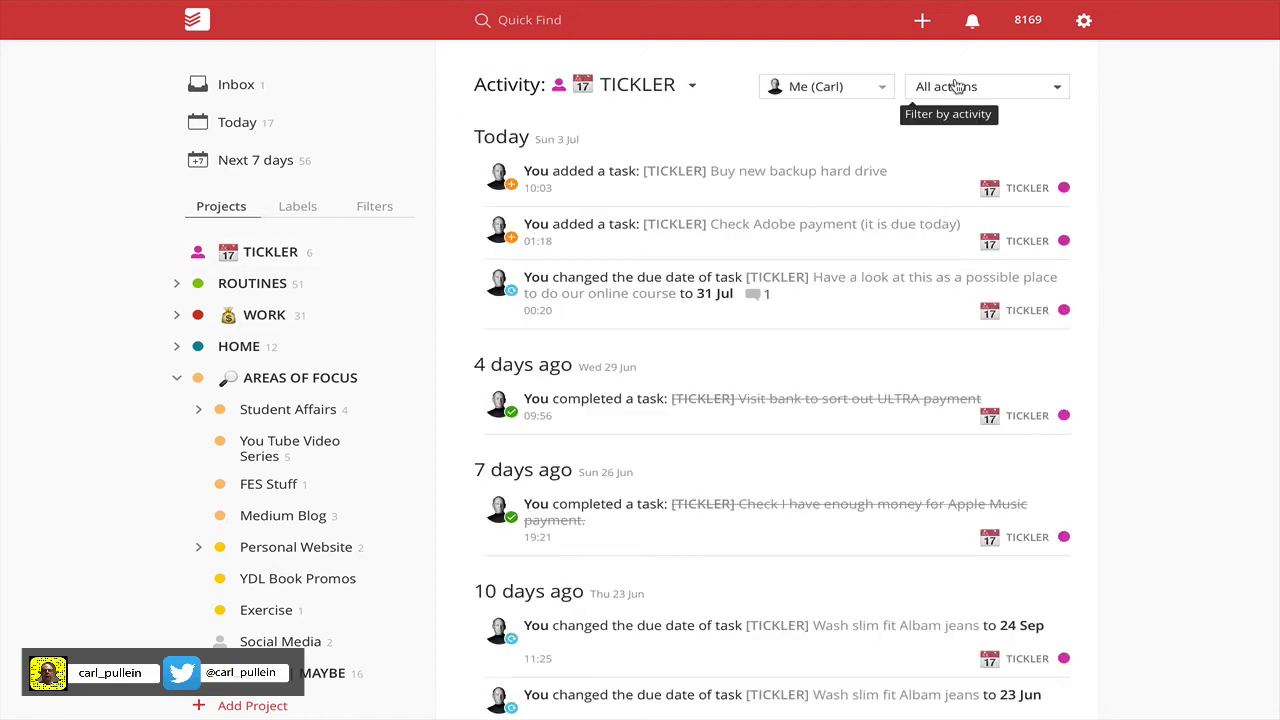
click(875, 87)
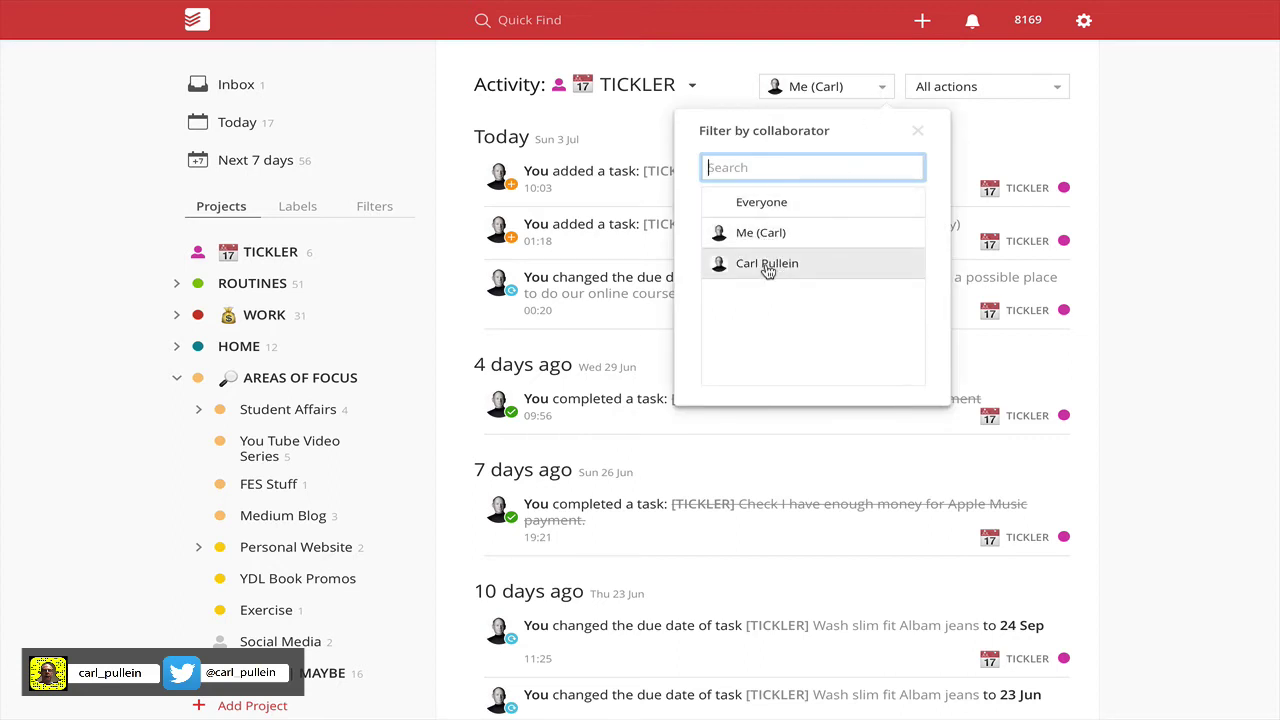
click(768, 211)
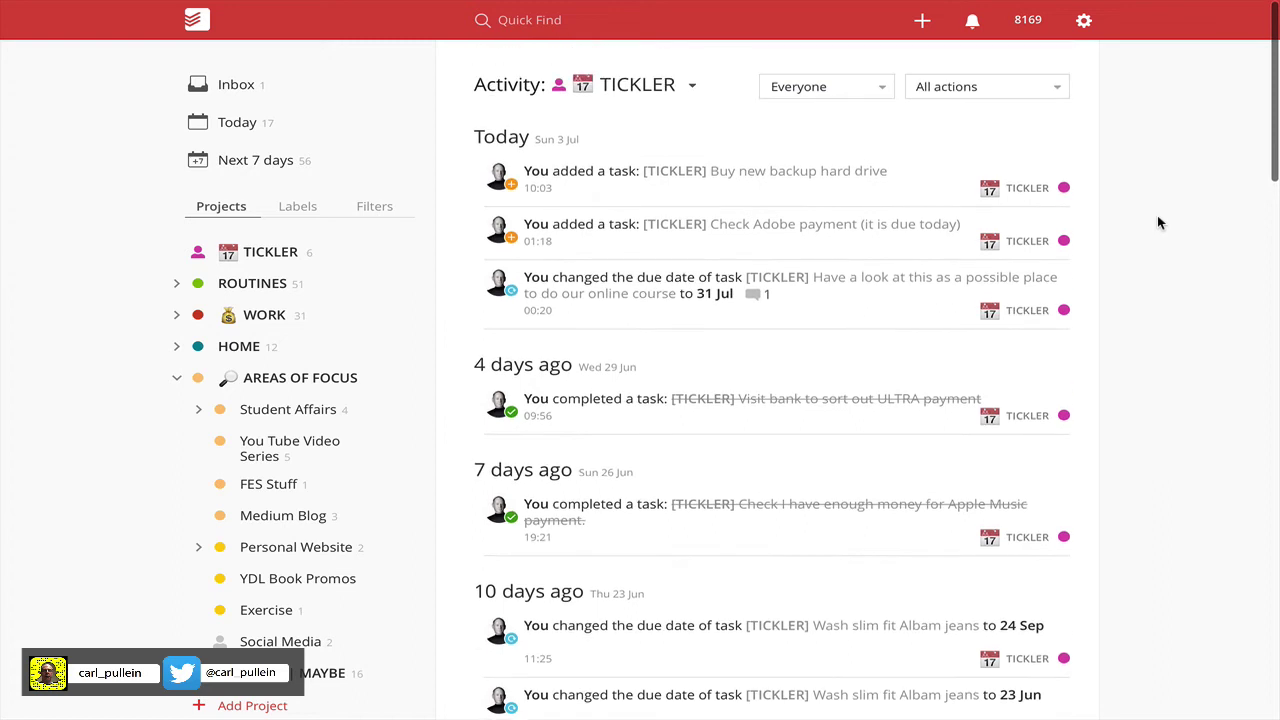
click(561, 89)
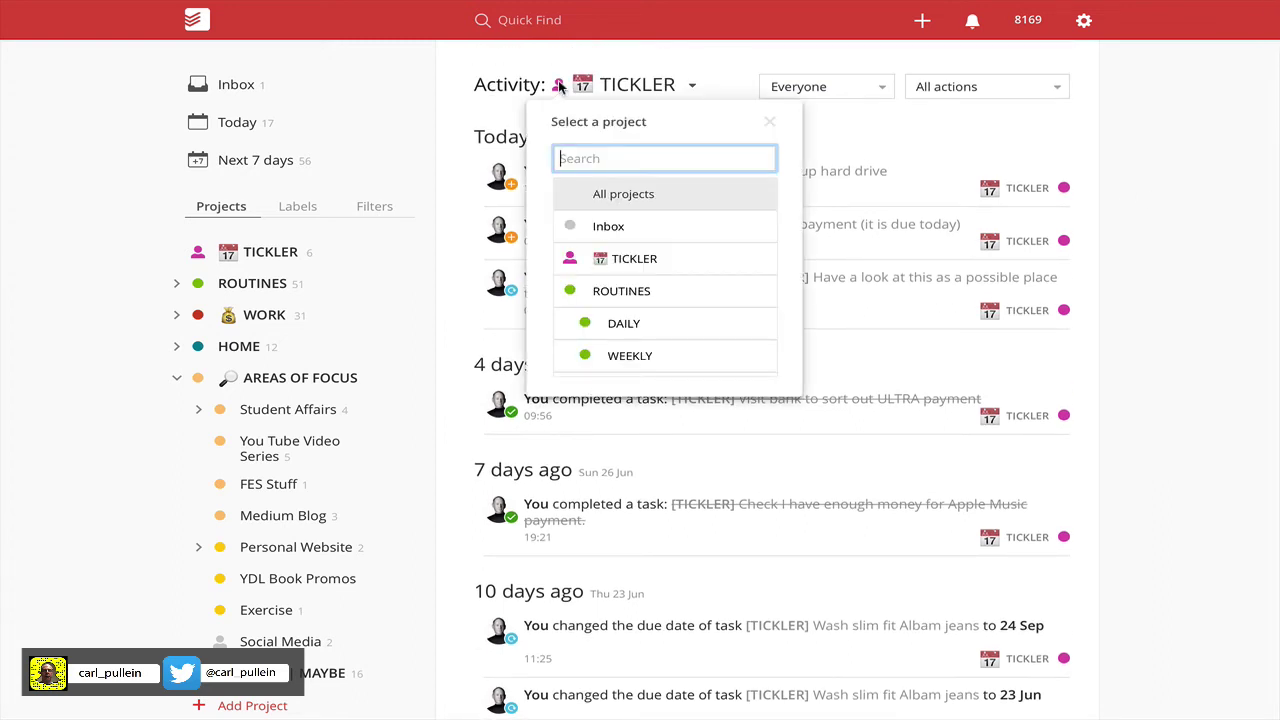
click(561, 89)
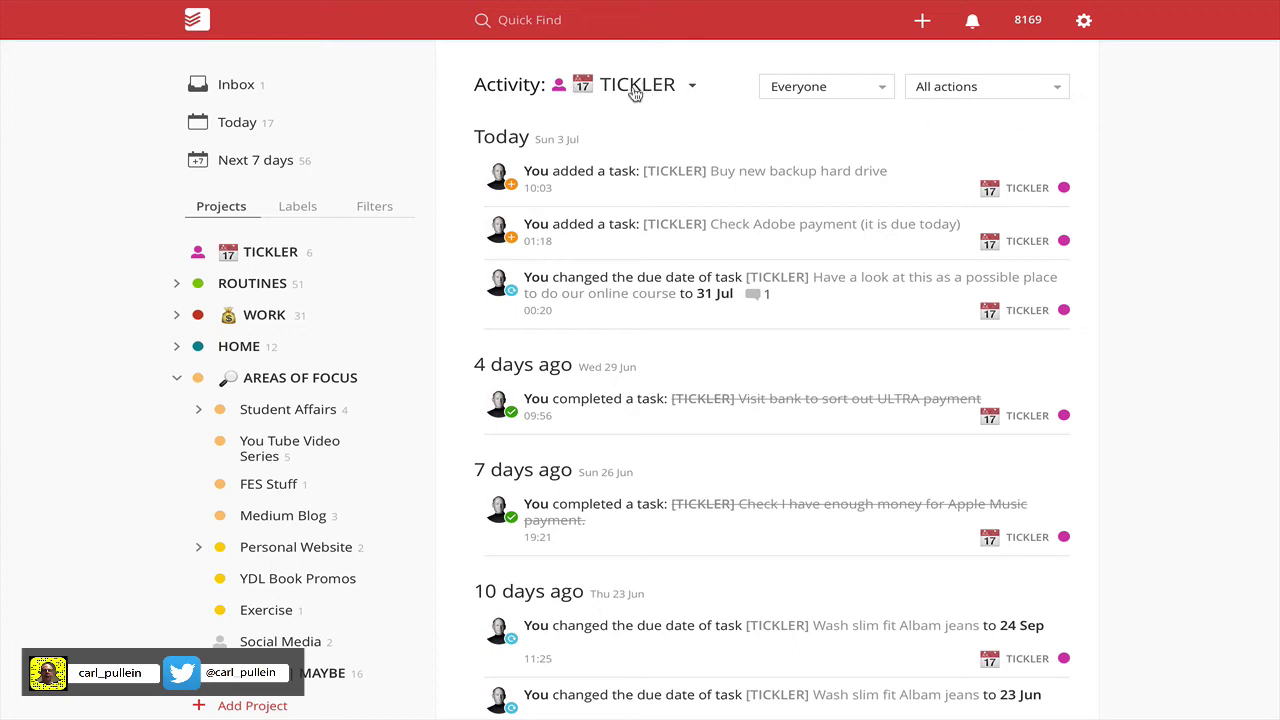
click(300, 642)
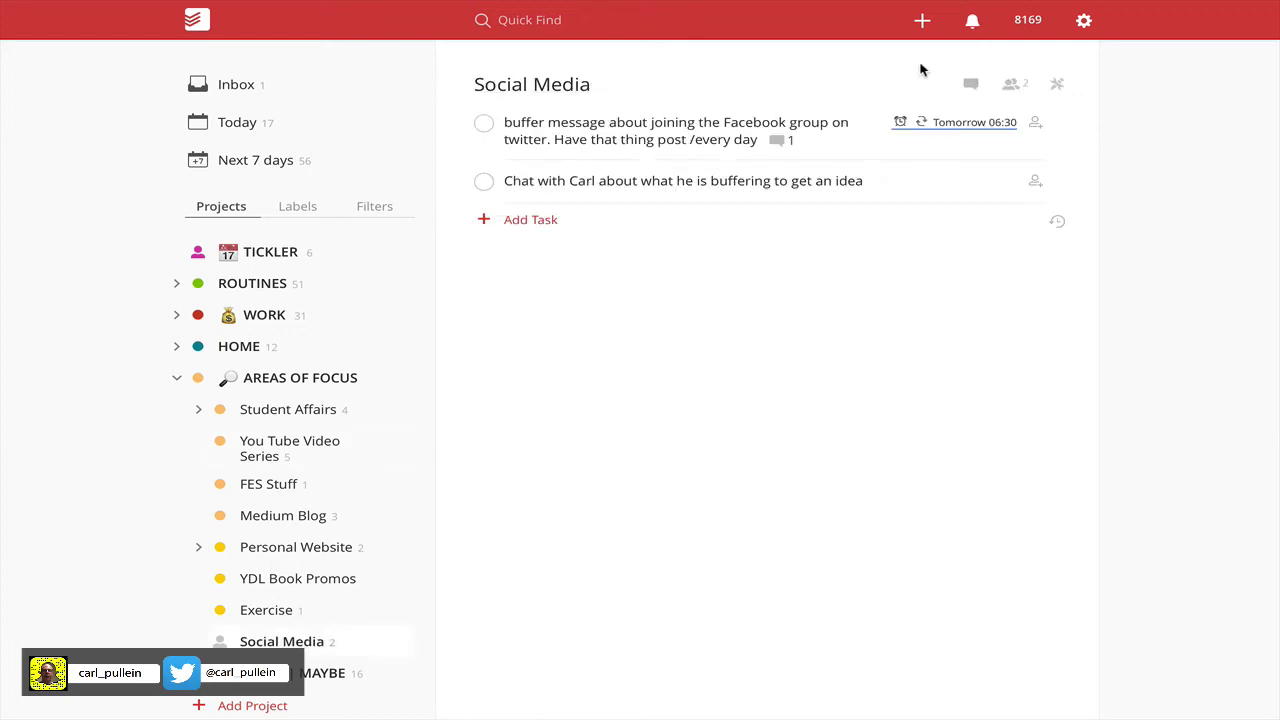
click(278, 252)
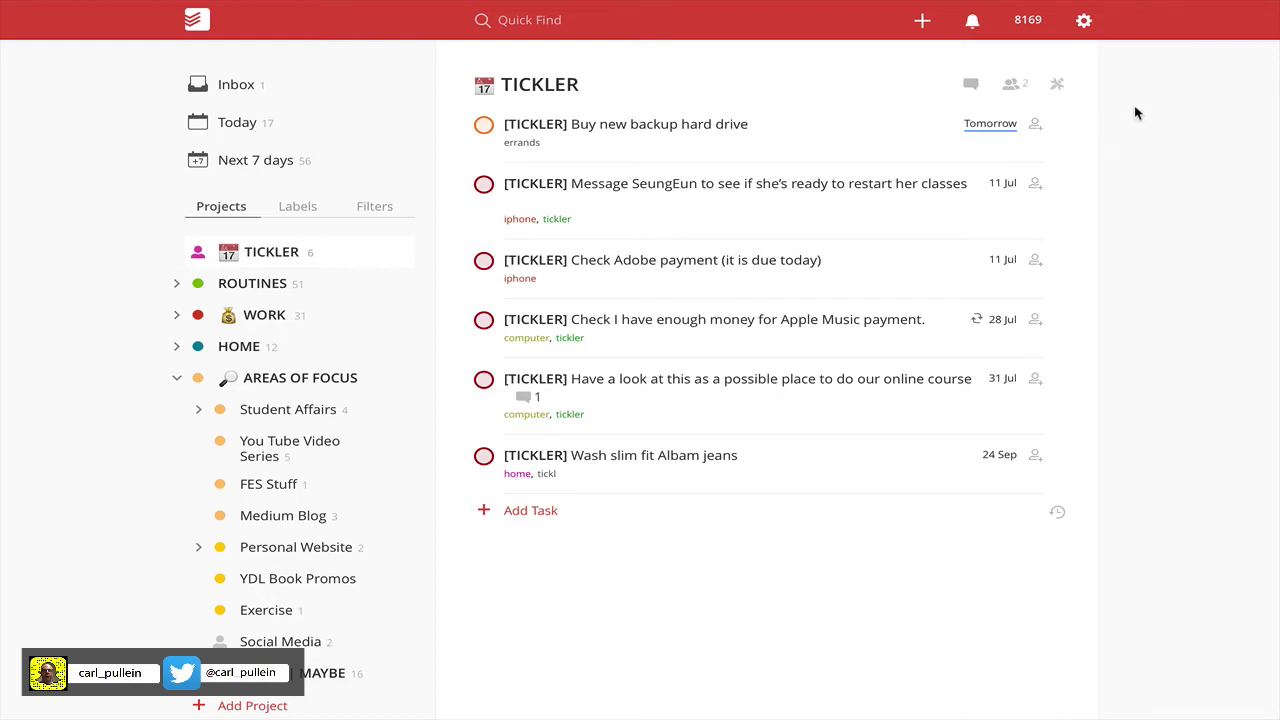
click(1016, 84)
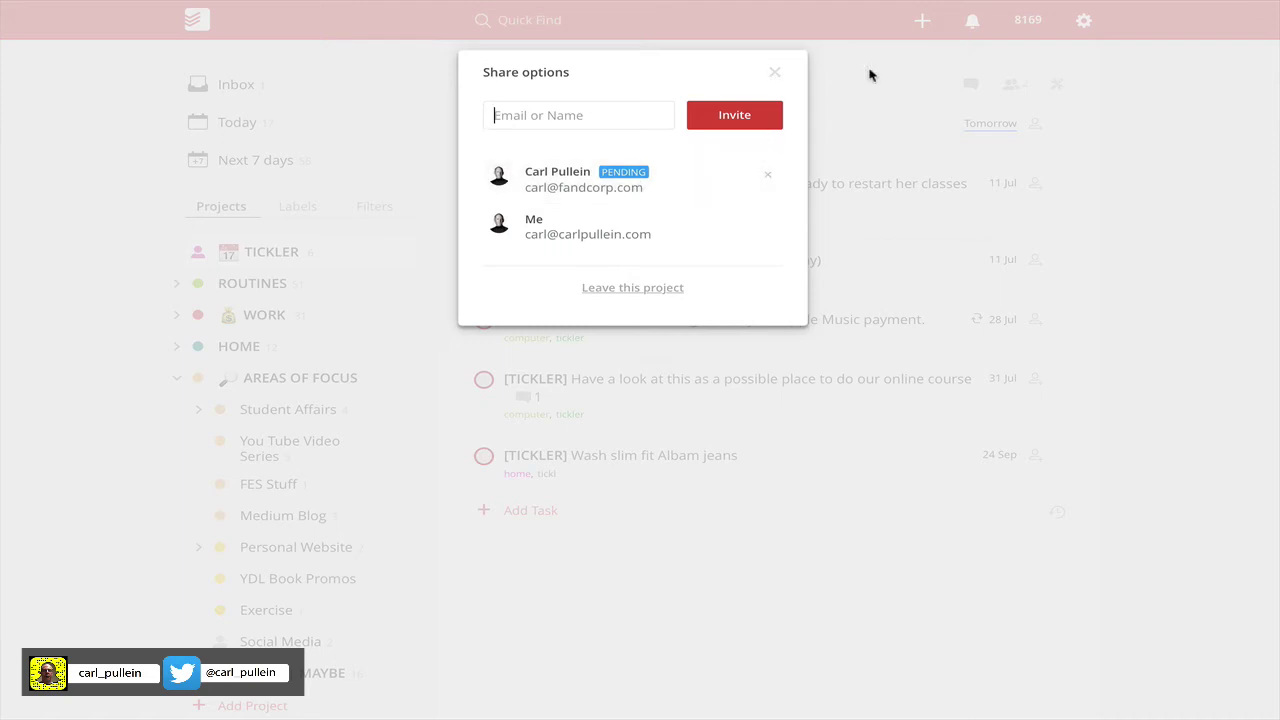
click(773, 76)
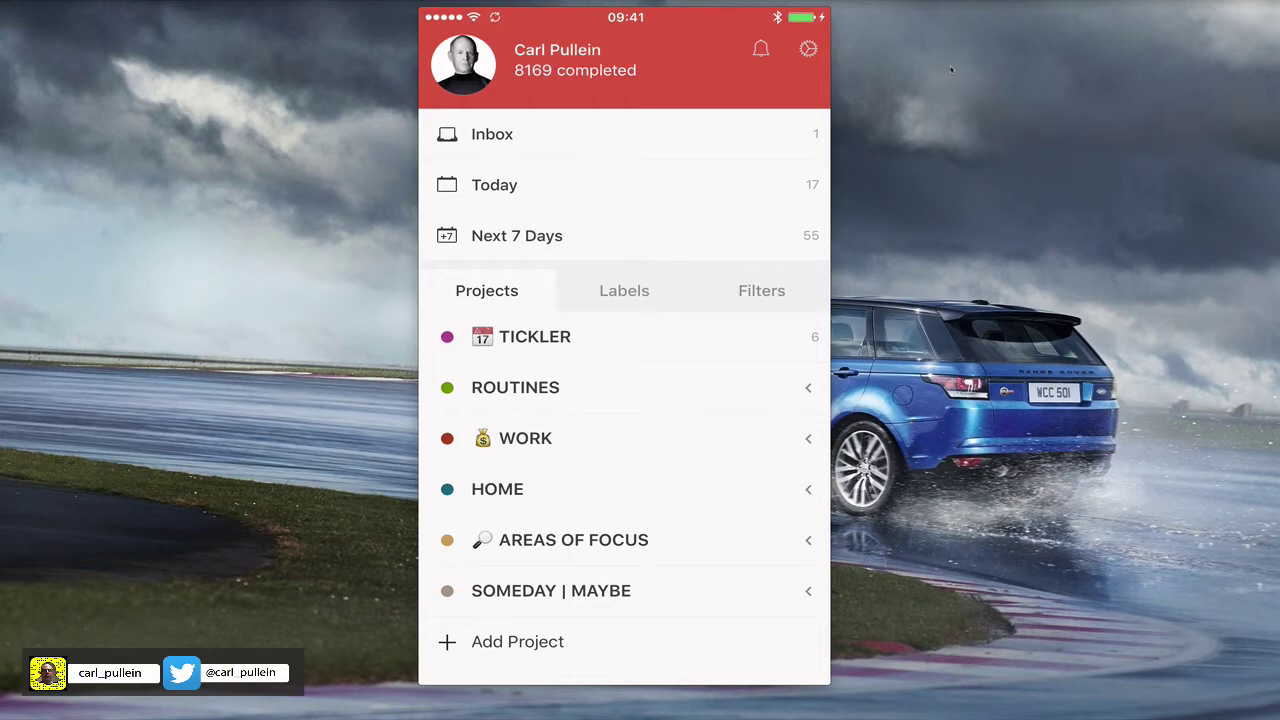
Open the Inbox from the iPhone app's main menu.
click(492, 134)
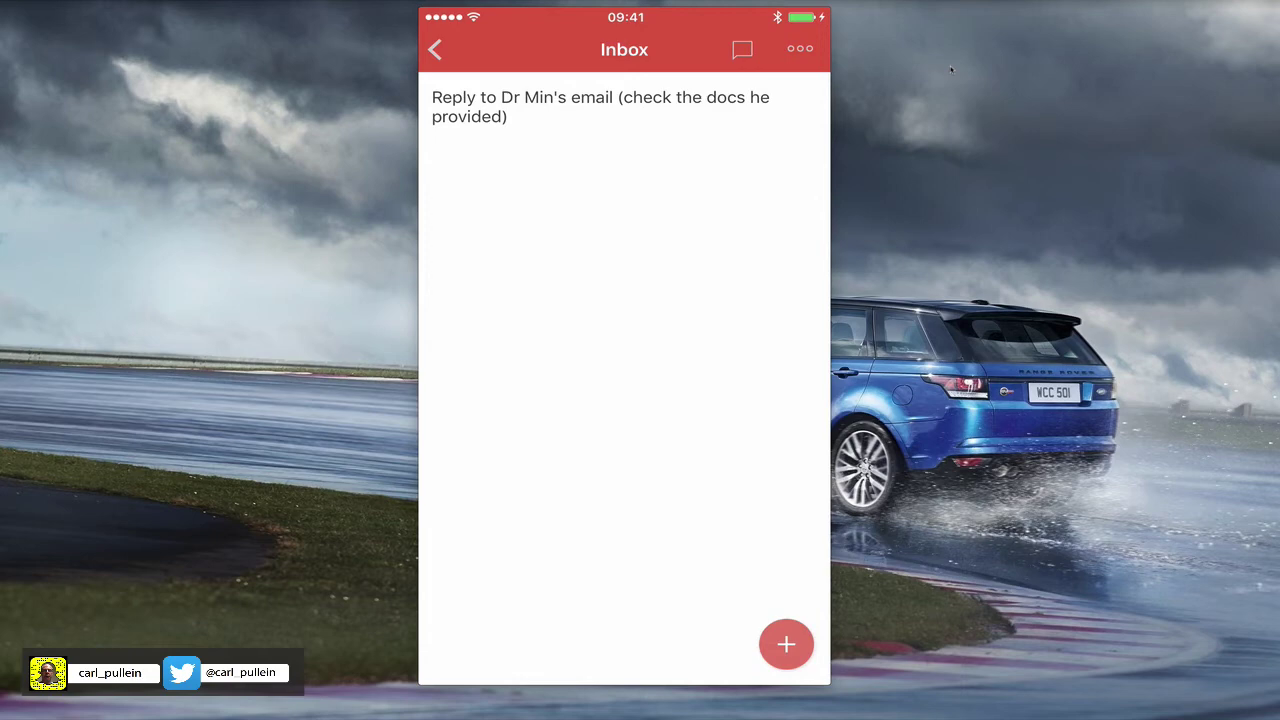
Start a new Inbox task and type 'Check out these new features', fixing typos.
click(786, 644)
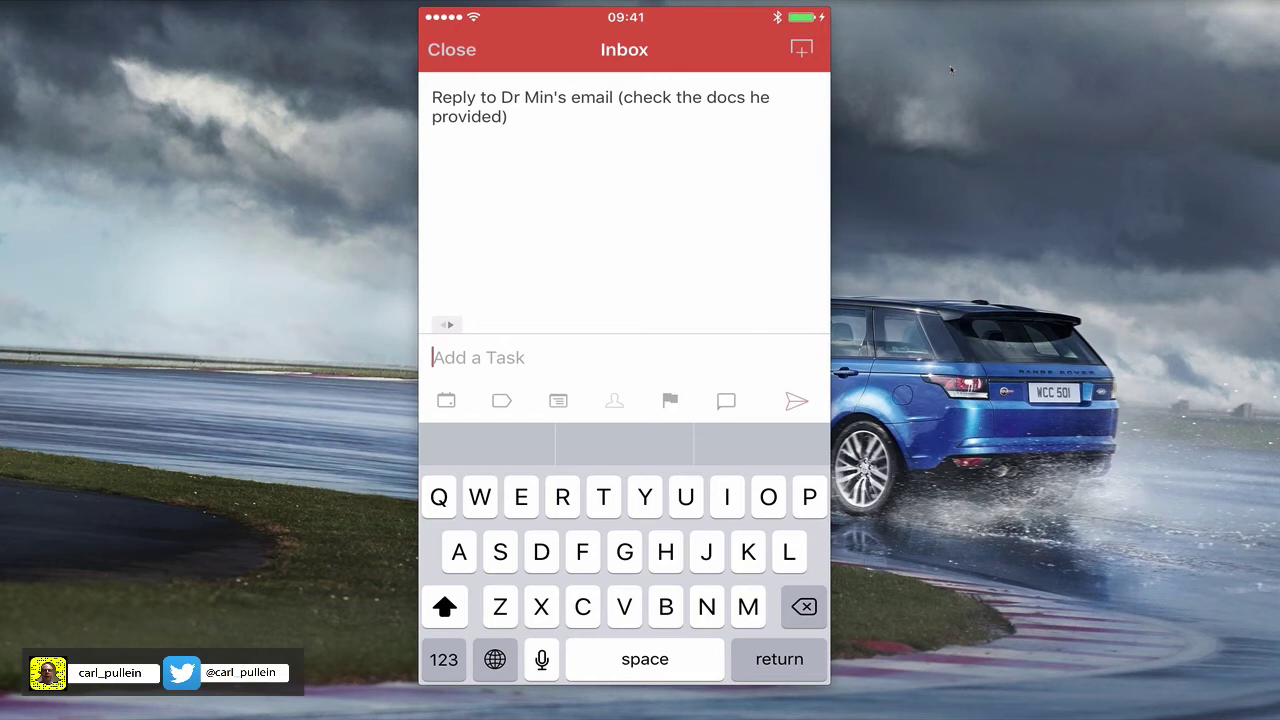
text(This)
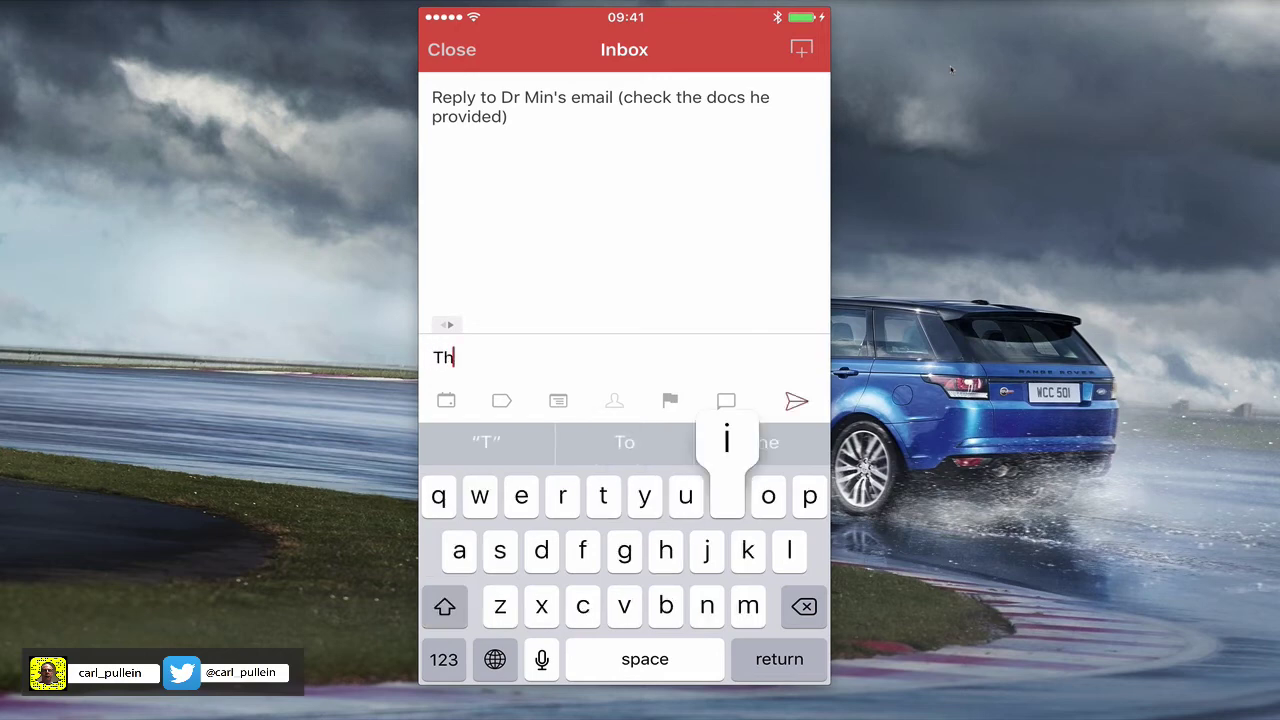
key(BackSpace)
key(BackSpace)
key(BackSpace)
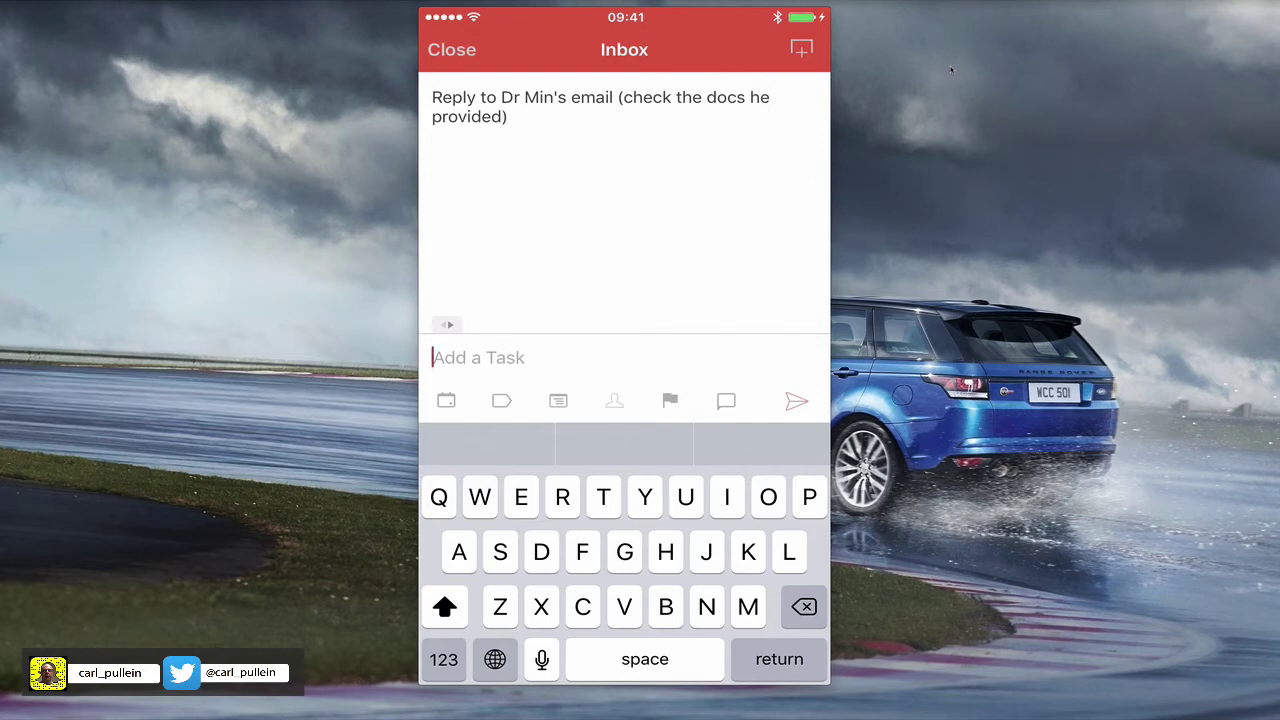
text(Chexk)
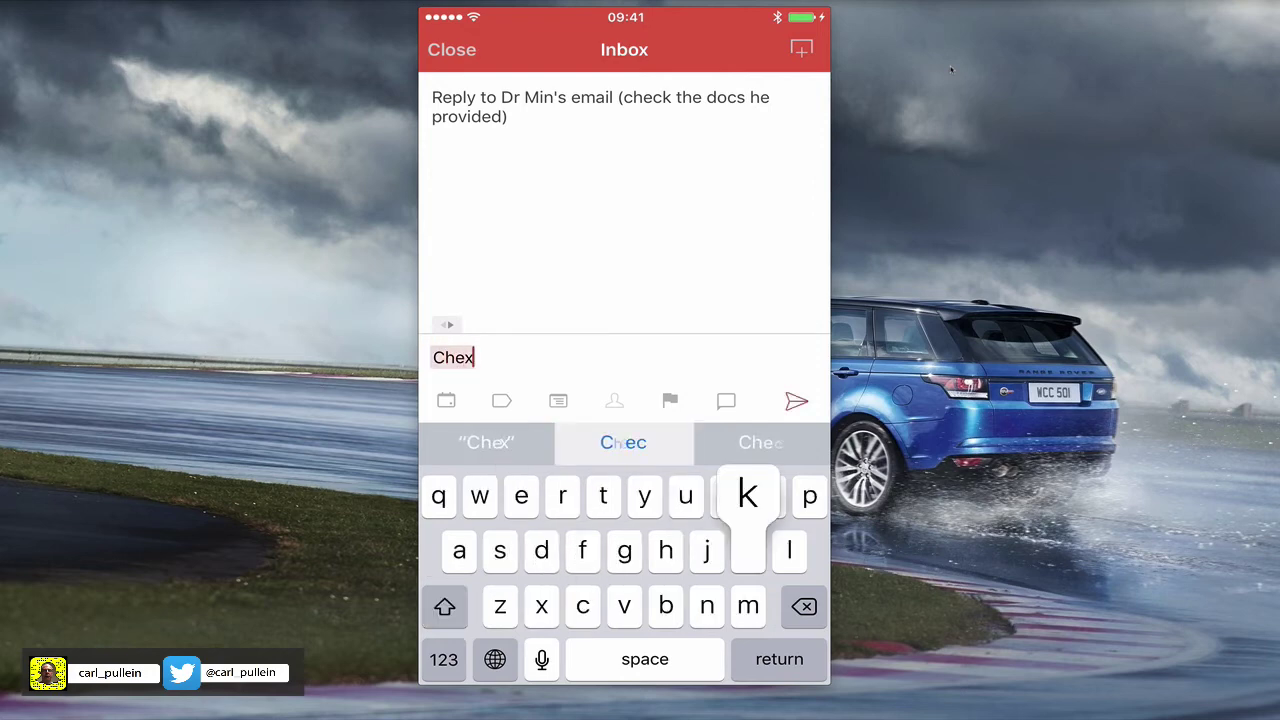
click(623, 442)
text(out these )
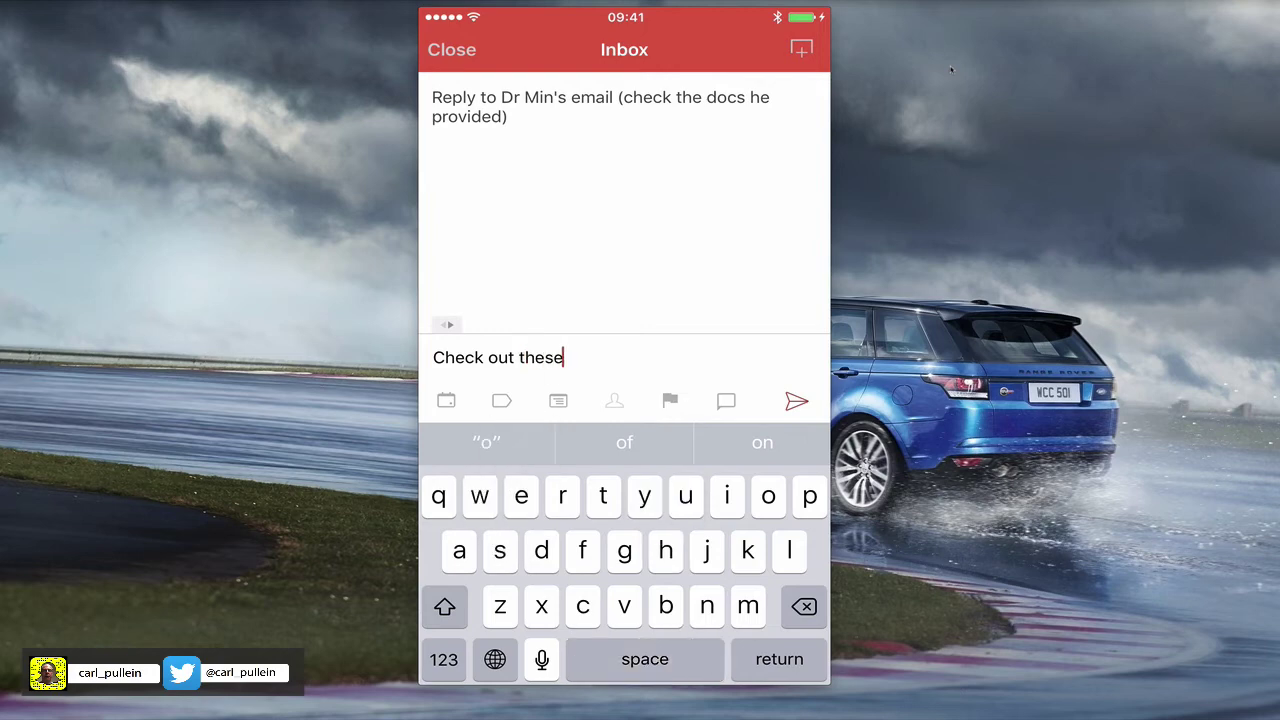
text(b)
key(BackSpace)
text(new )
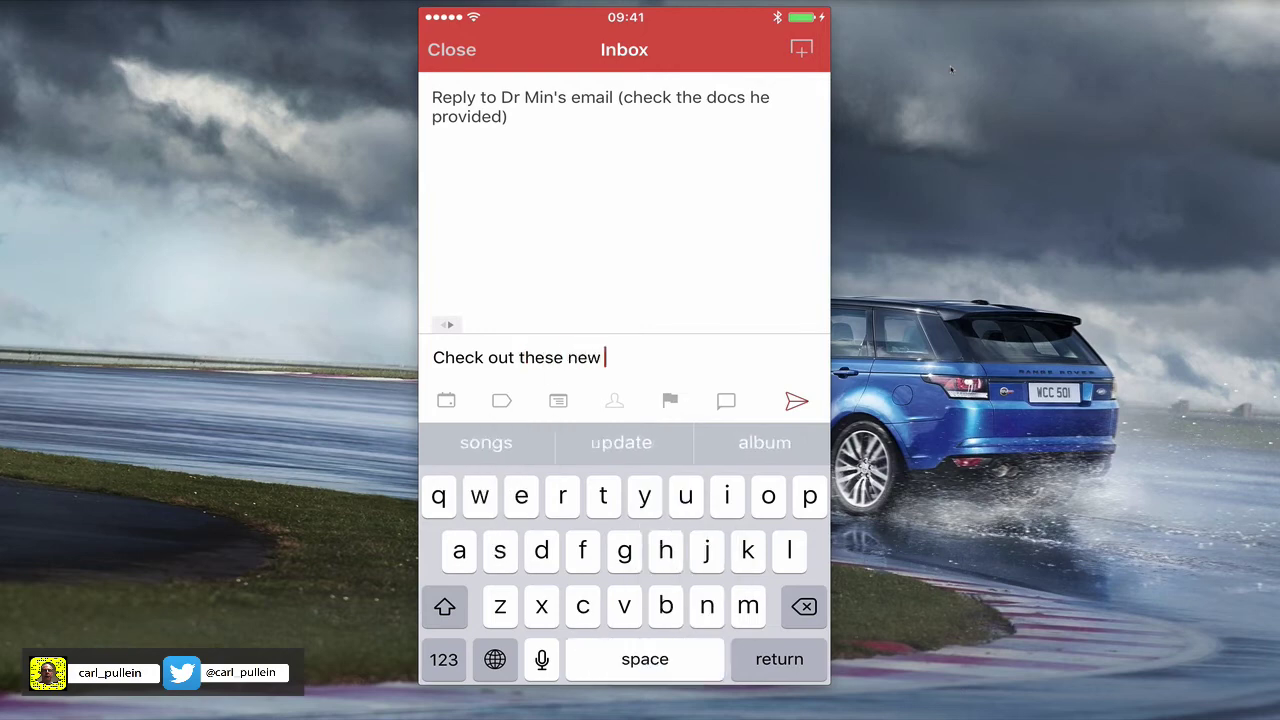
text(feature)
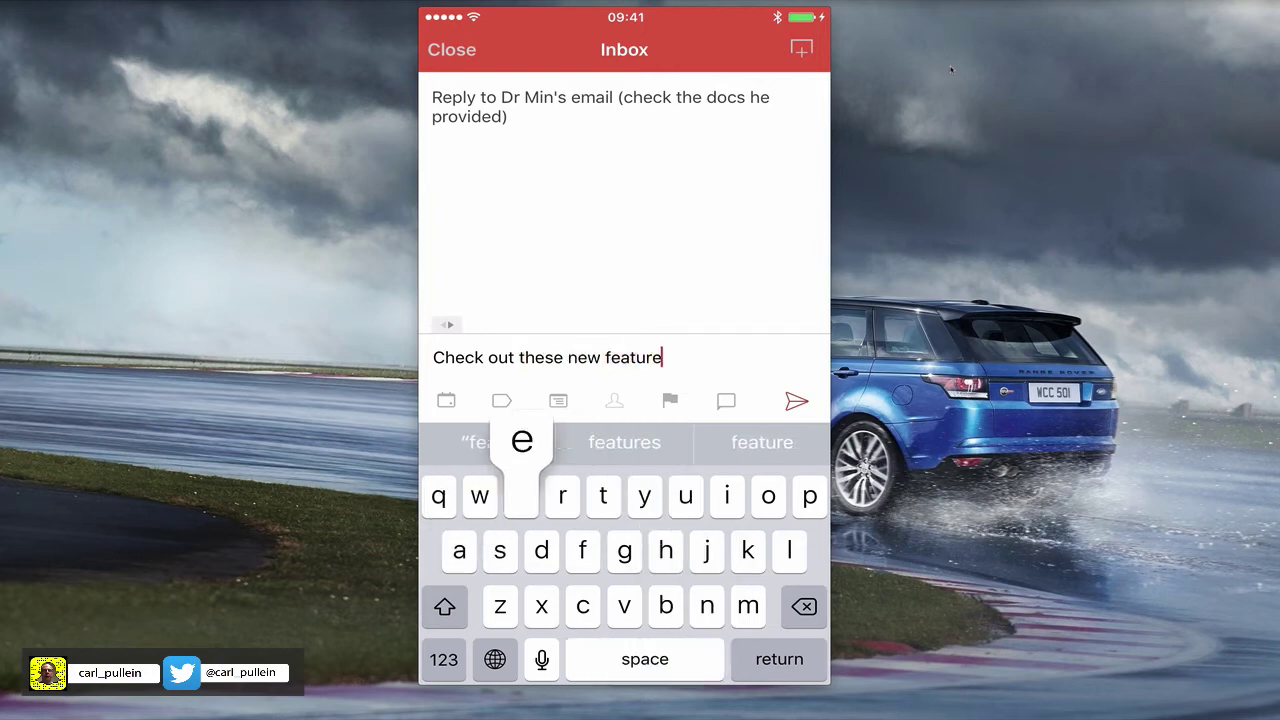
text(s)
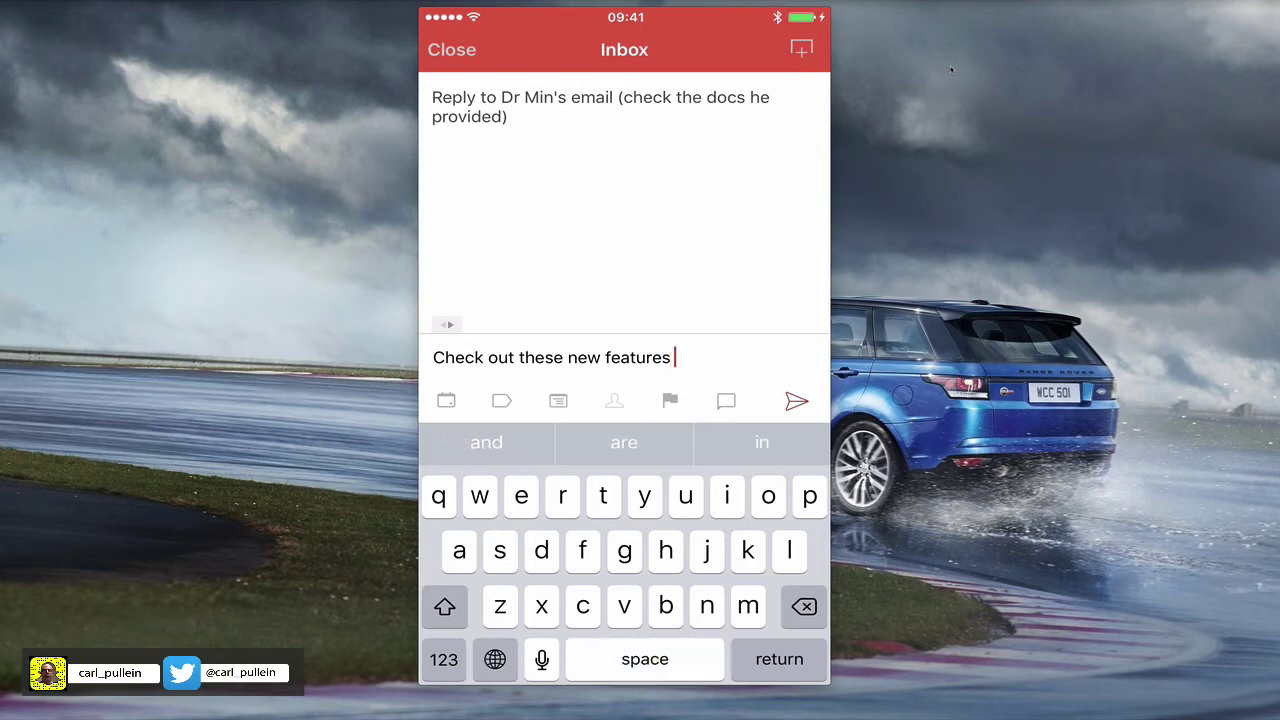
Give the task a Mon 4 Jul due date and the iphone label.
click(446, 400)
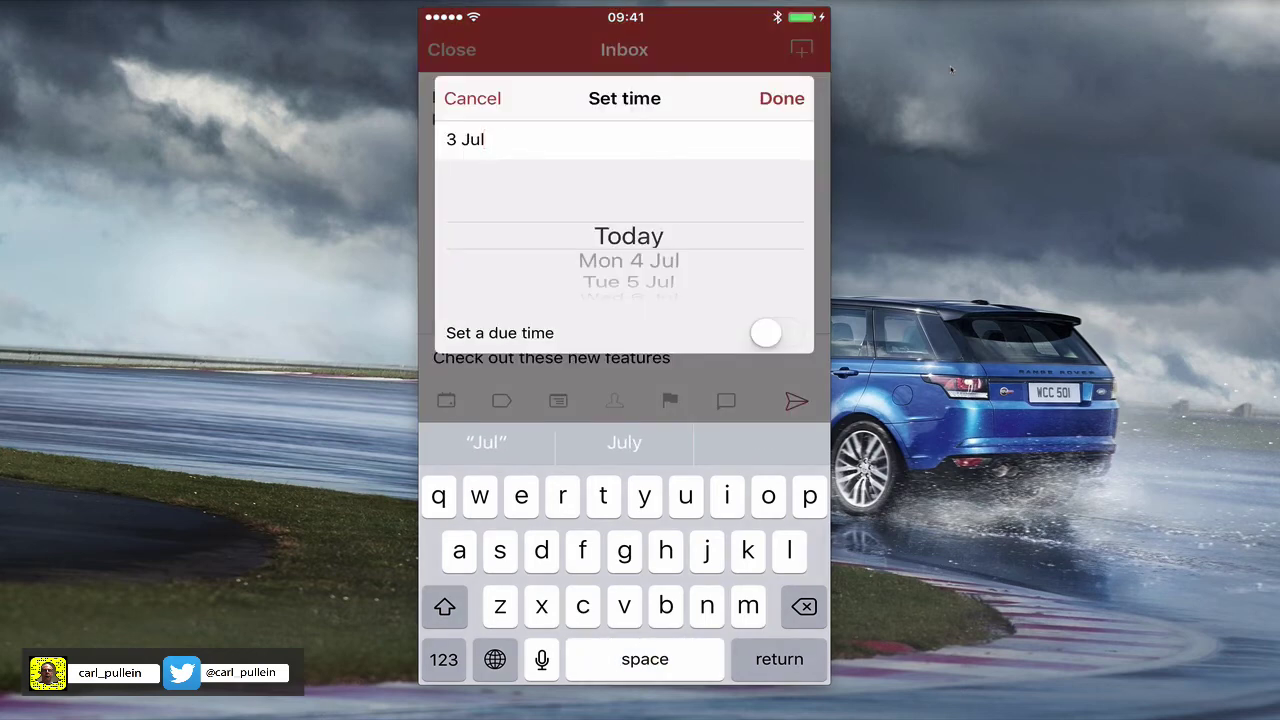
scroll(628, 248, down, 1)
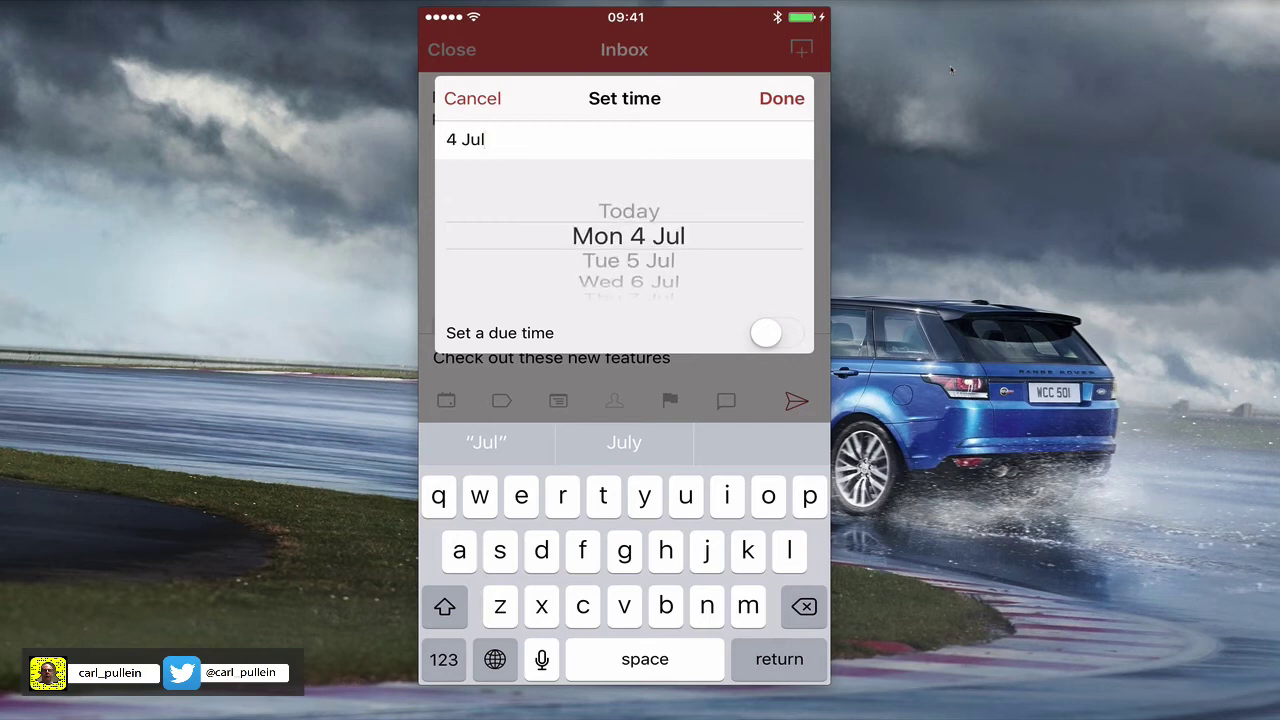
click(782, 98)
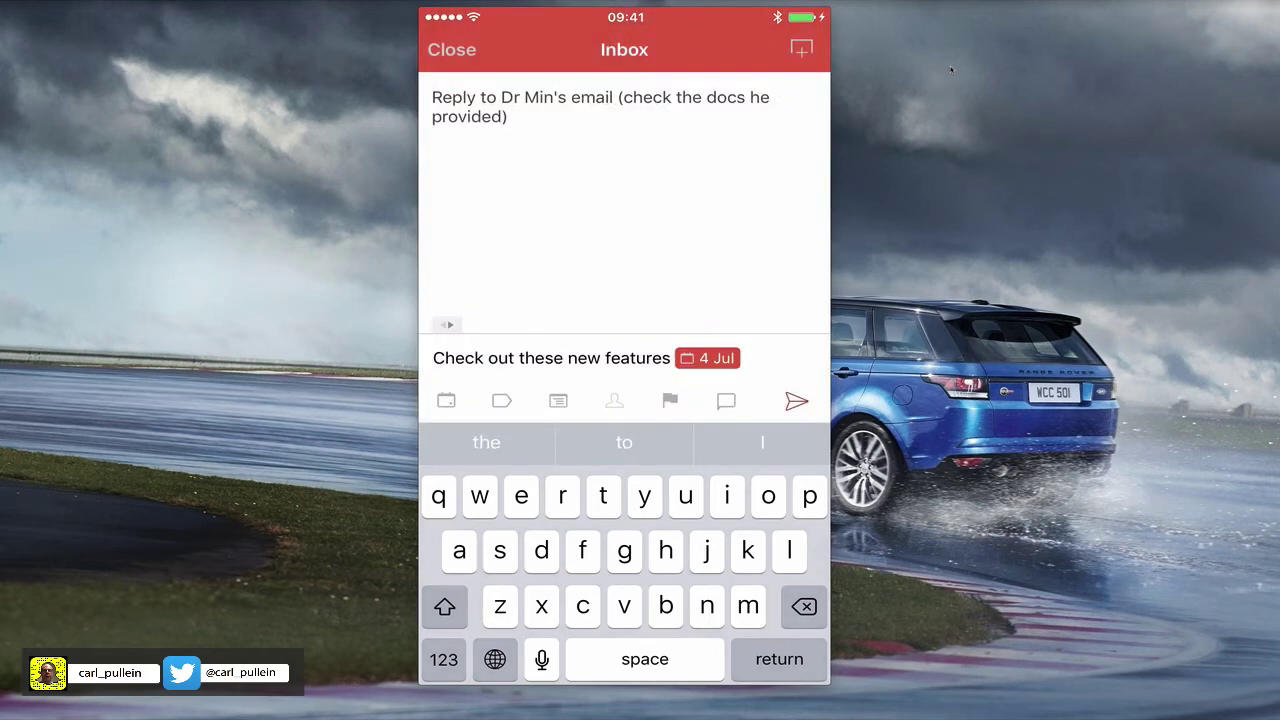
click(502, 400)
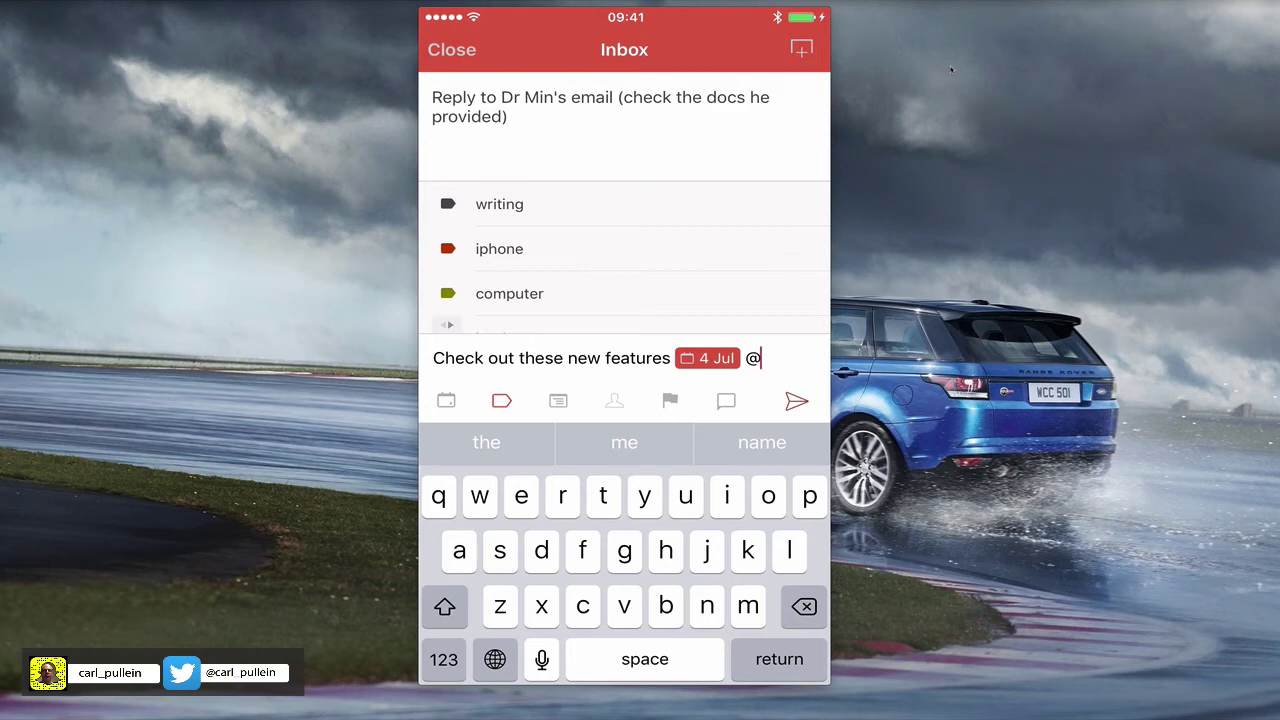
click(499, 248)
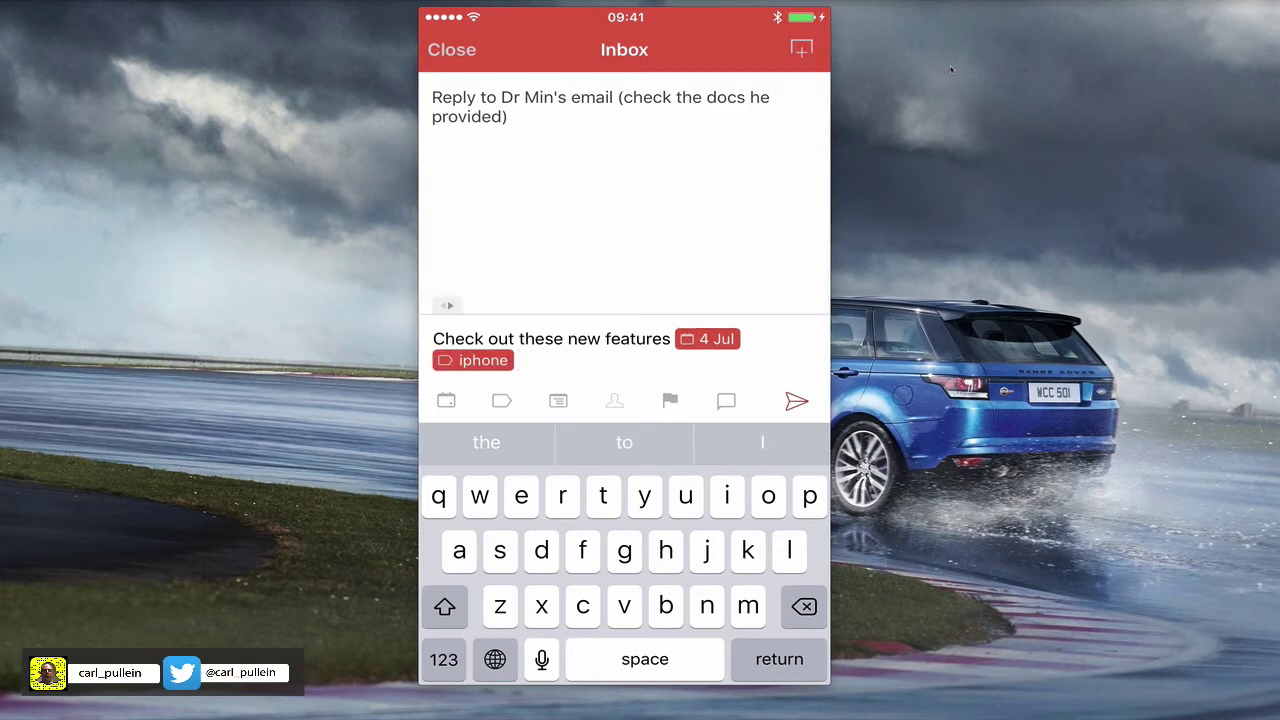
Assign the task to the Single Actions project.
click(558, 400)
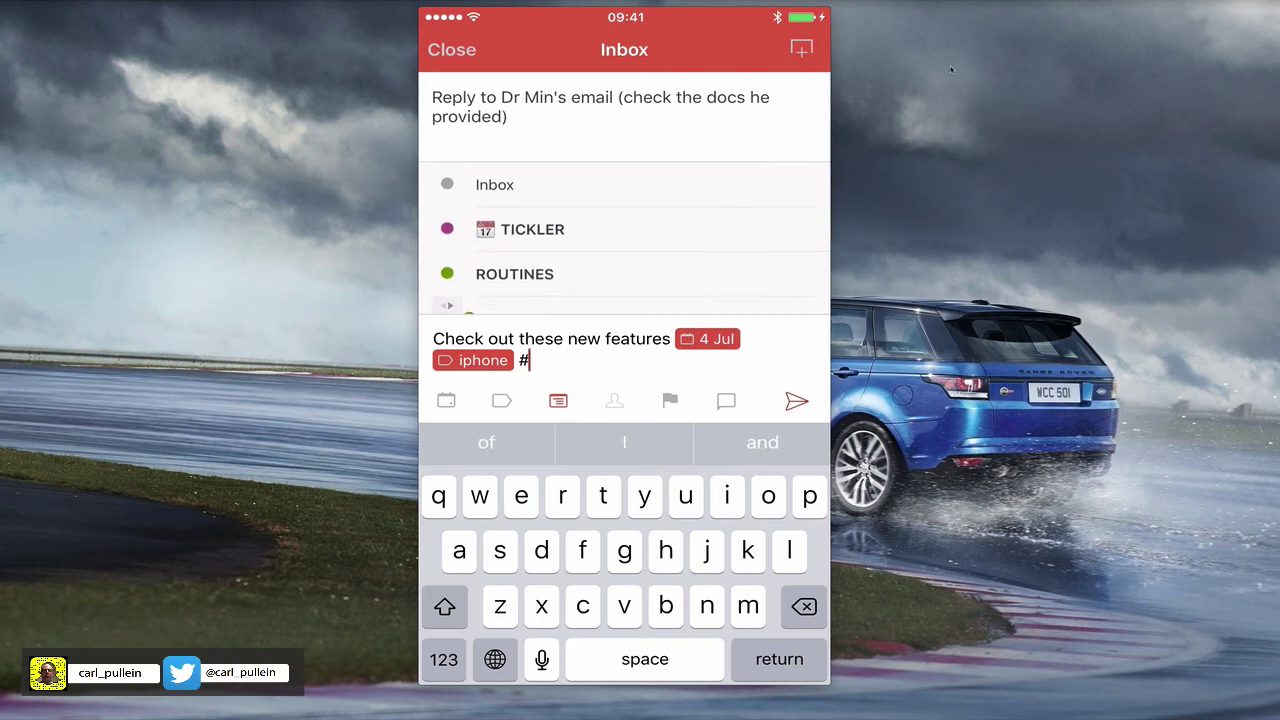
scroll(624, 238, down, 5)
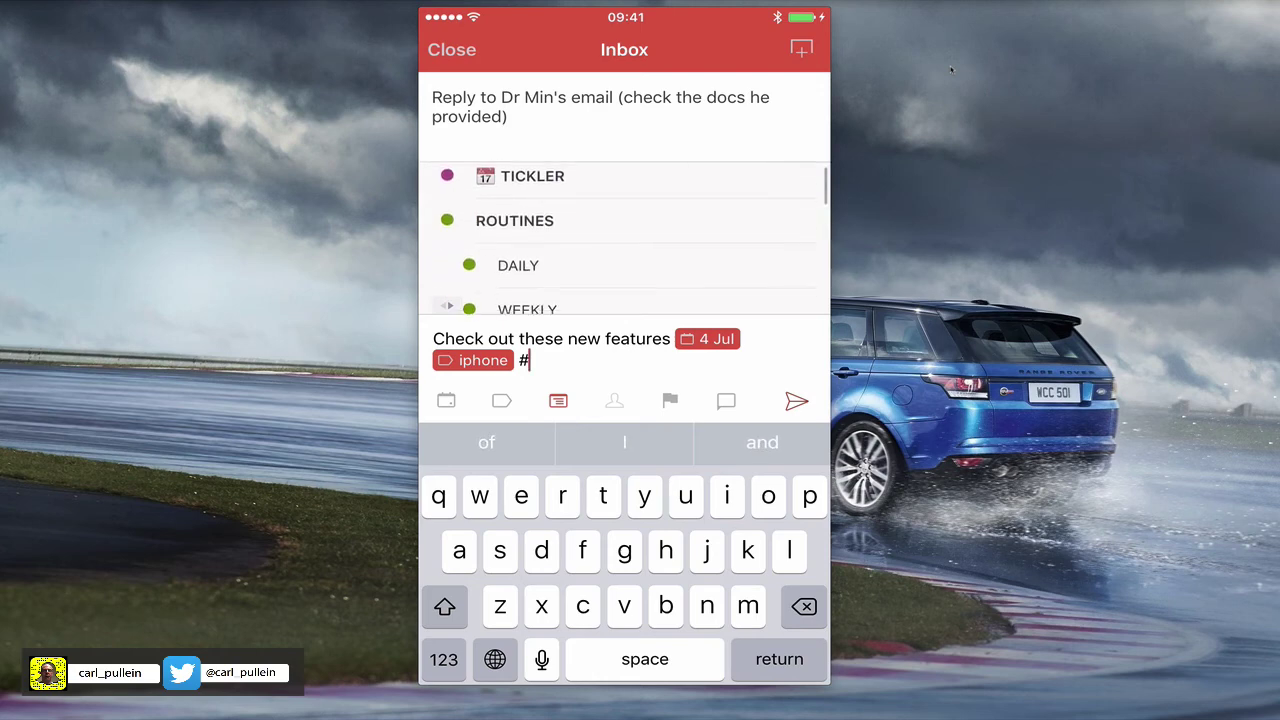
scroll(624, 238, down, 5)
scroll(624, 238, down, 5)
scroll(624, 238, down, 5)
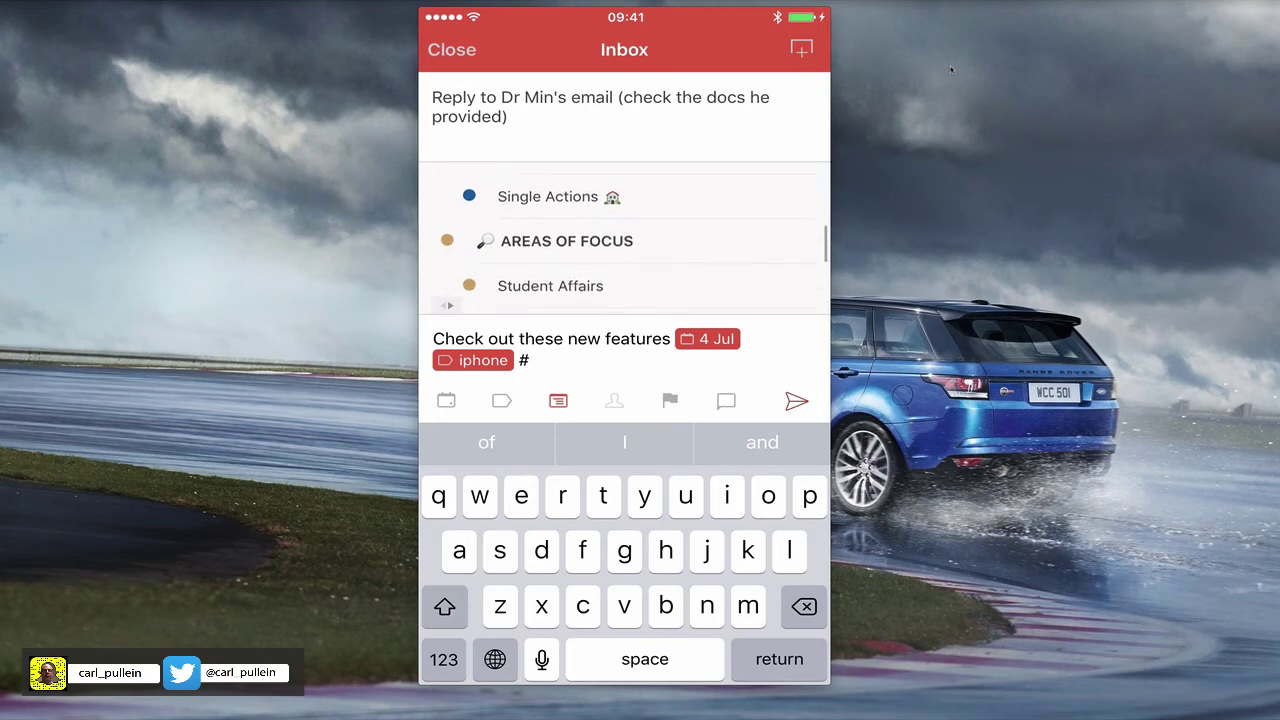
click(548, 203)
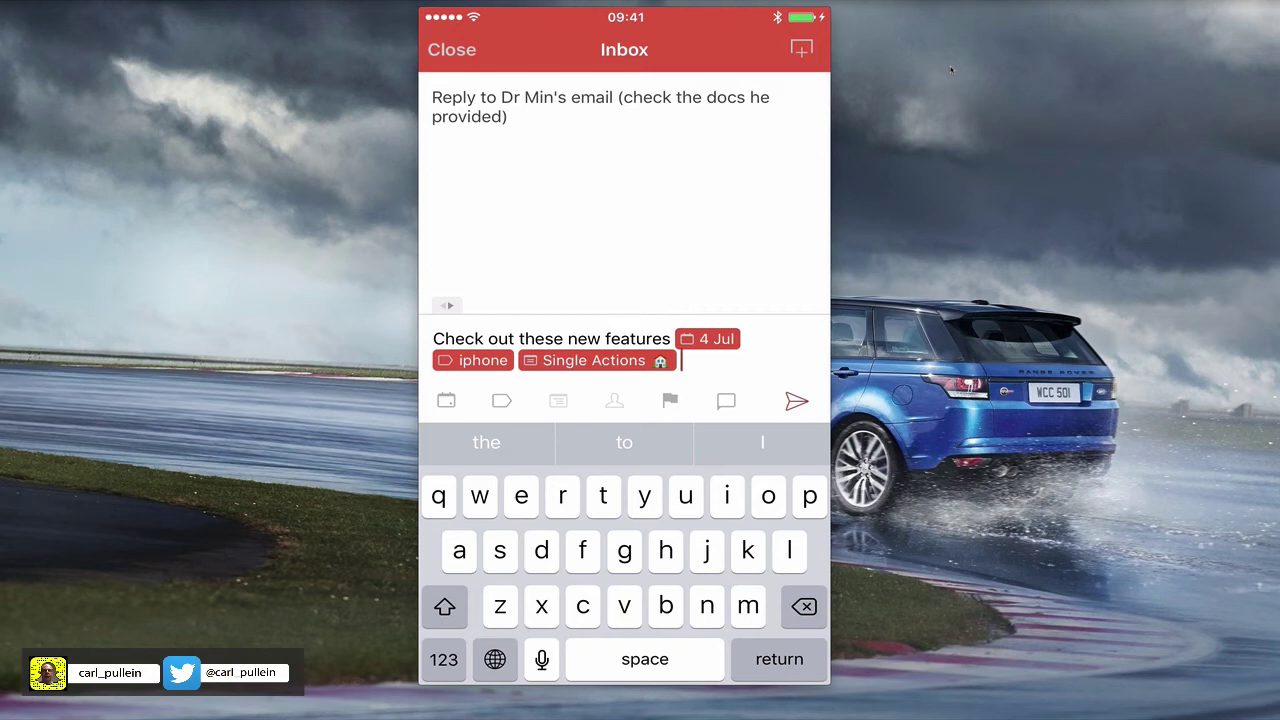
Set priority 2 via !! and add the comment 'These really cool new features'.
text(!!)
click(498, 202)
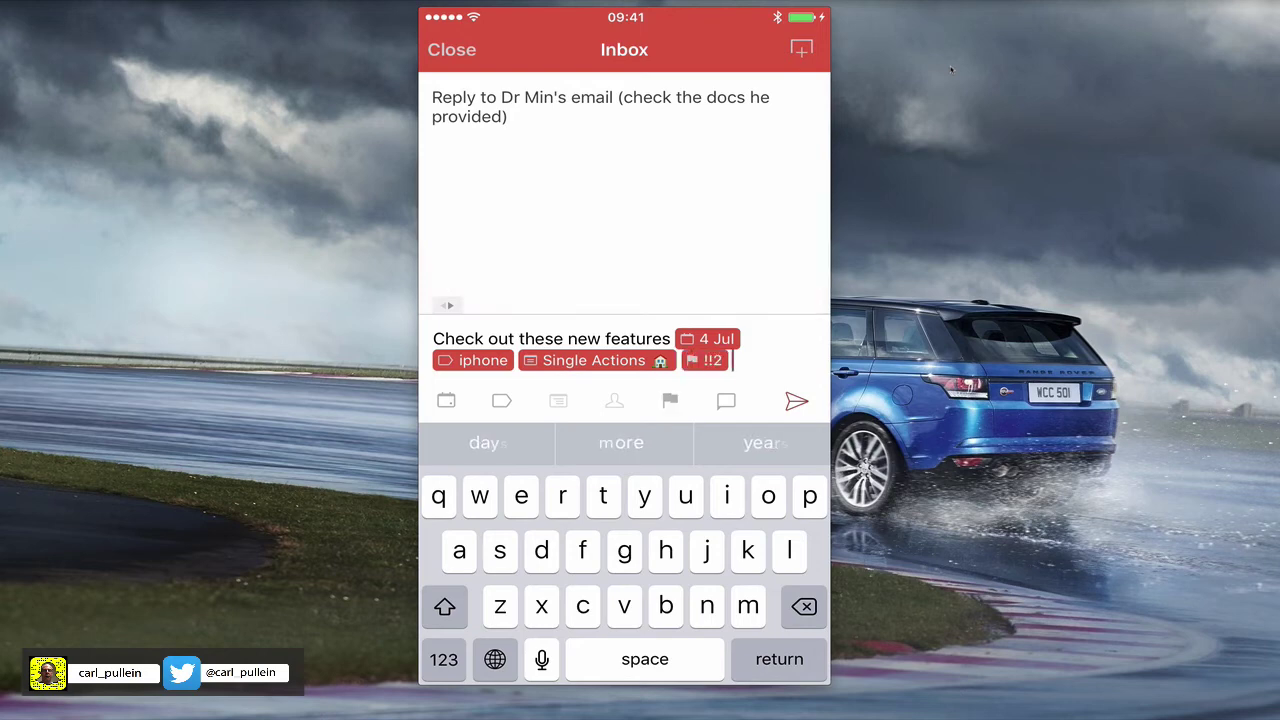
click(726, 400)
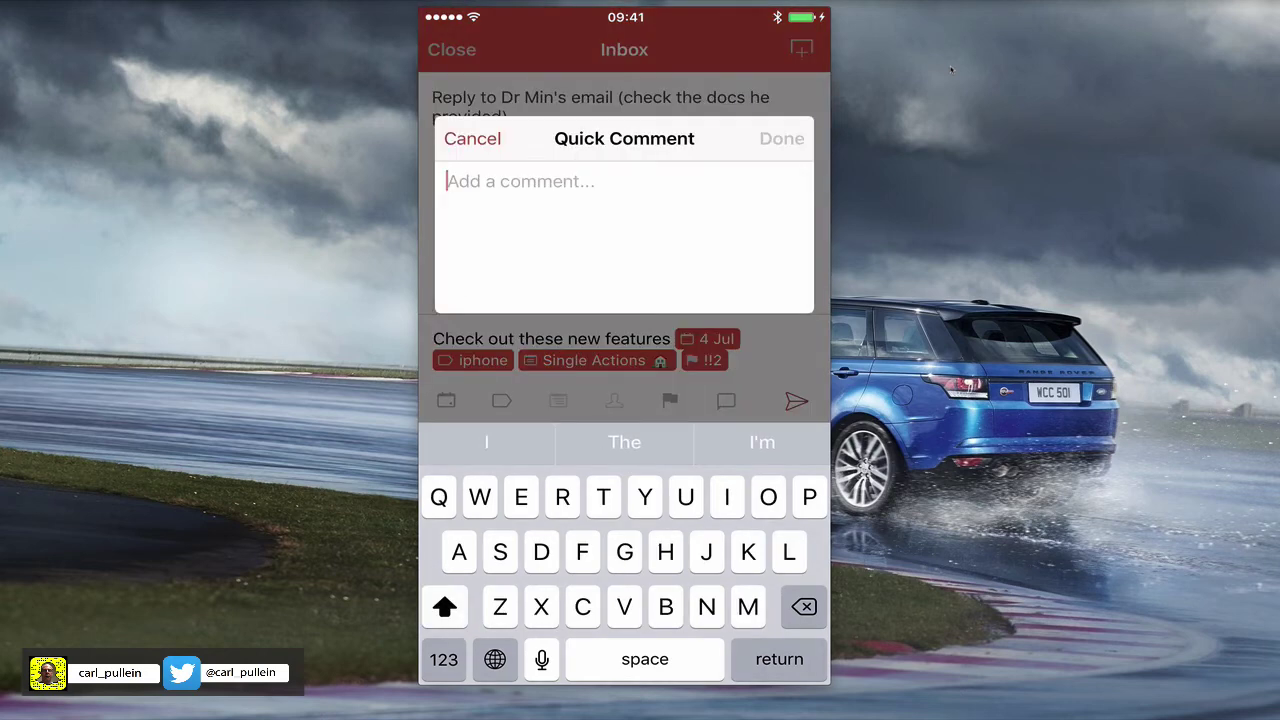
text(These)
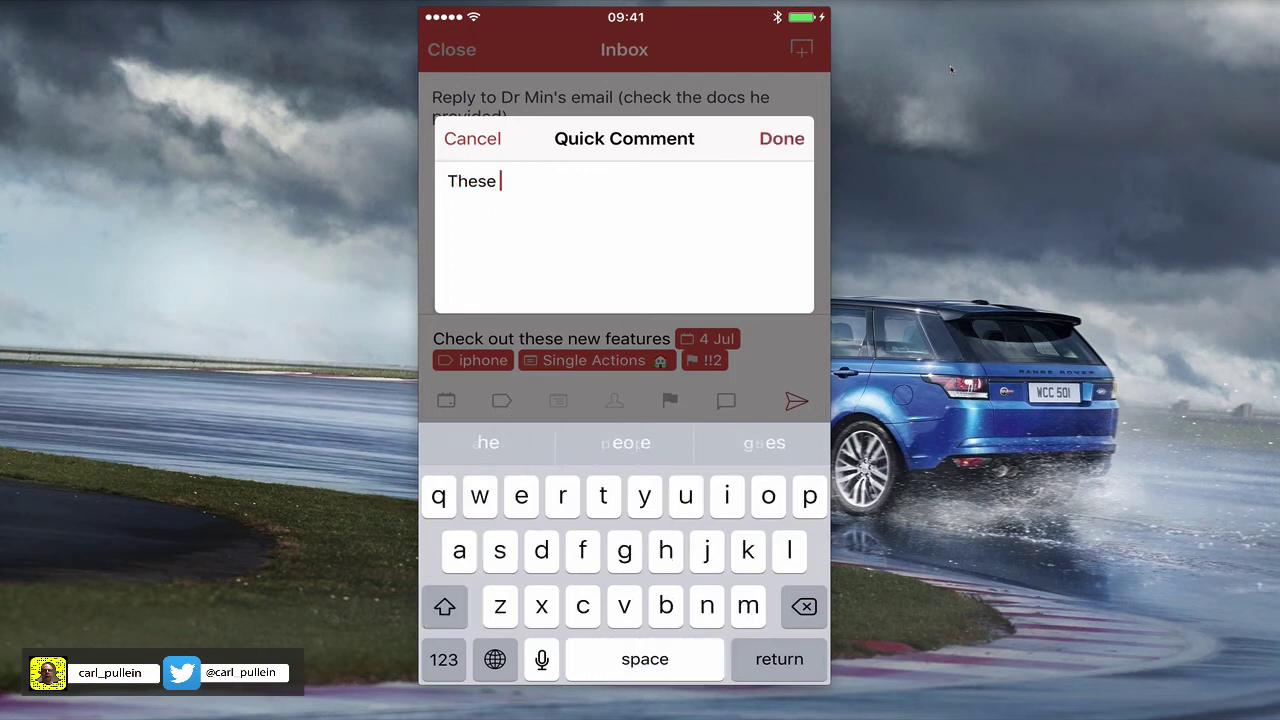
text( really cool new featured)
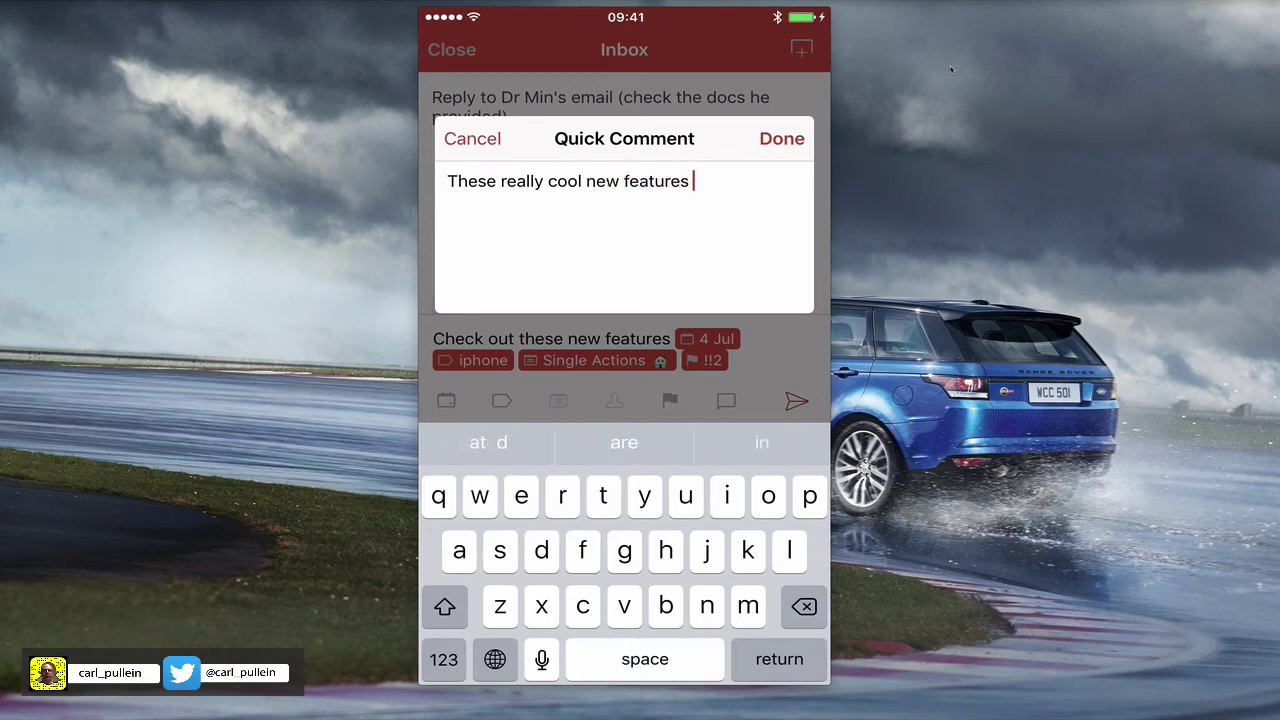
click(782, 138)
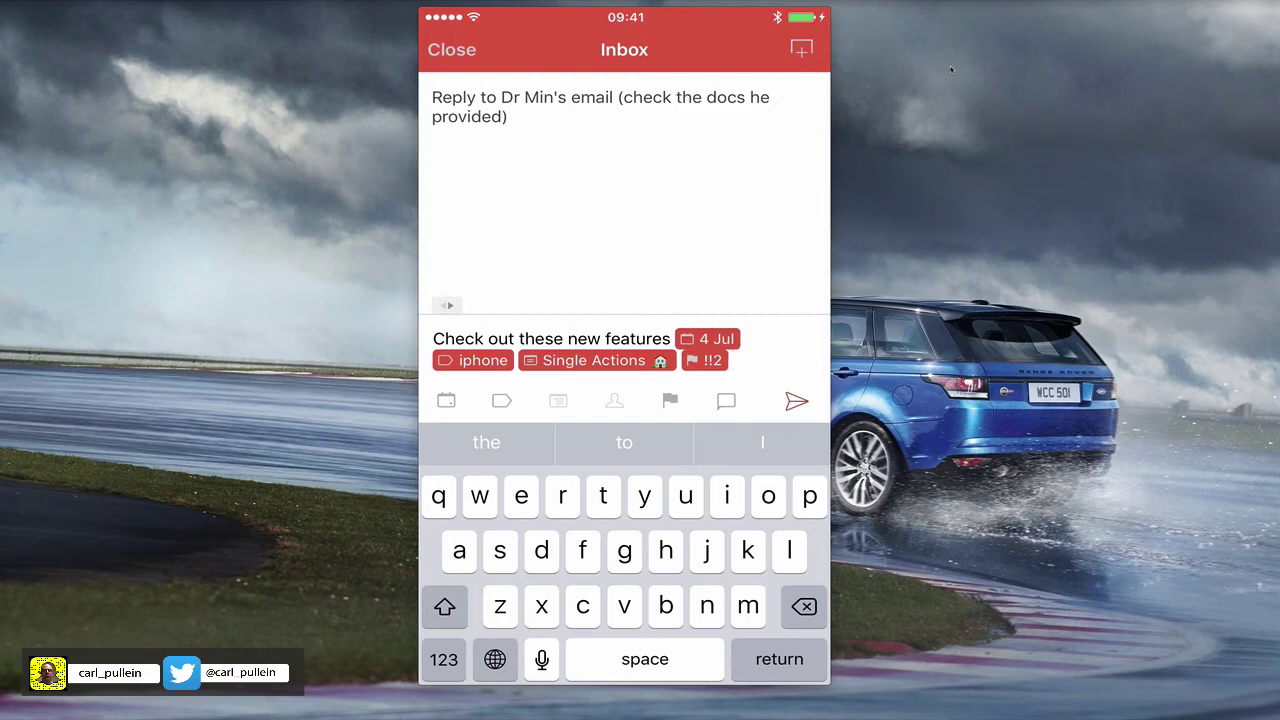
Add the finished task, close the task entry and open the navigation drawer.
key(Return)
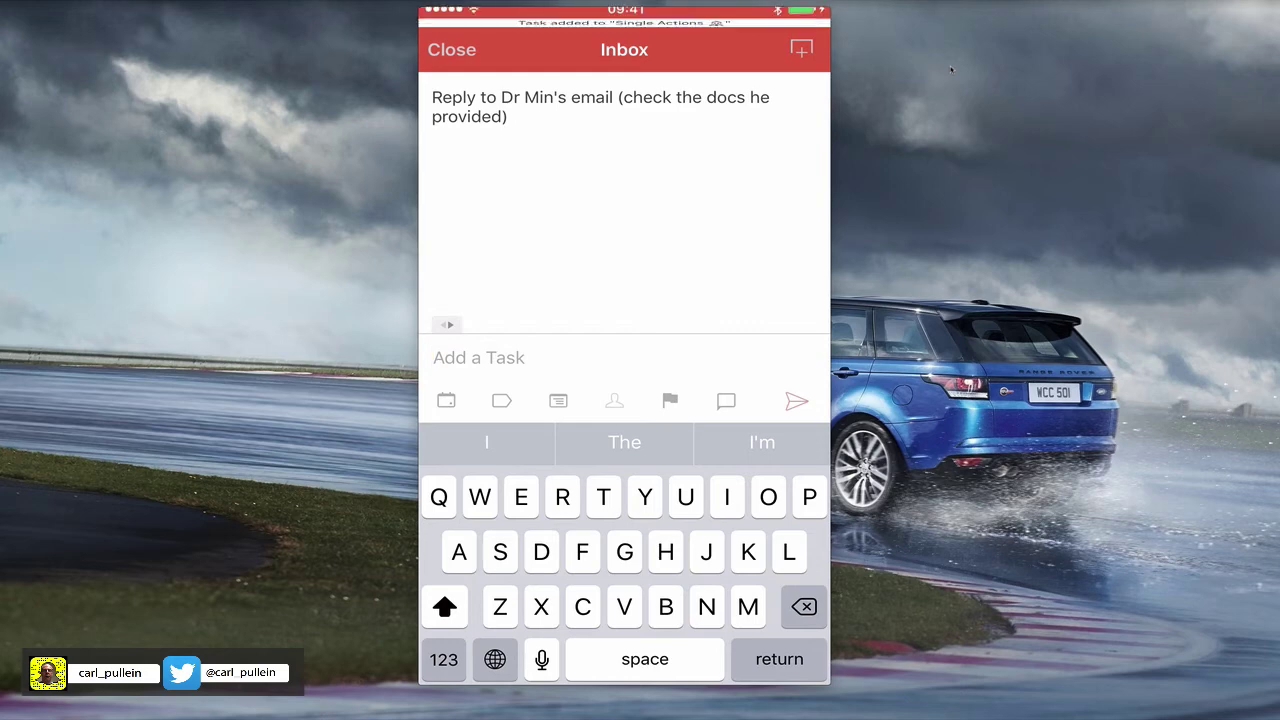
click(452, 49)
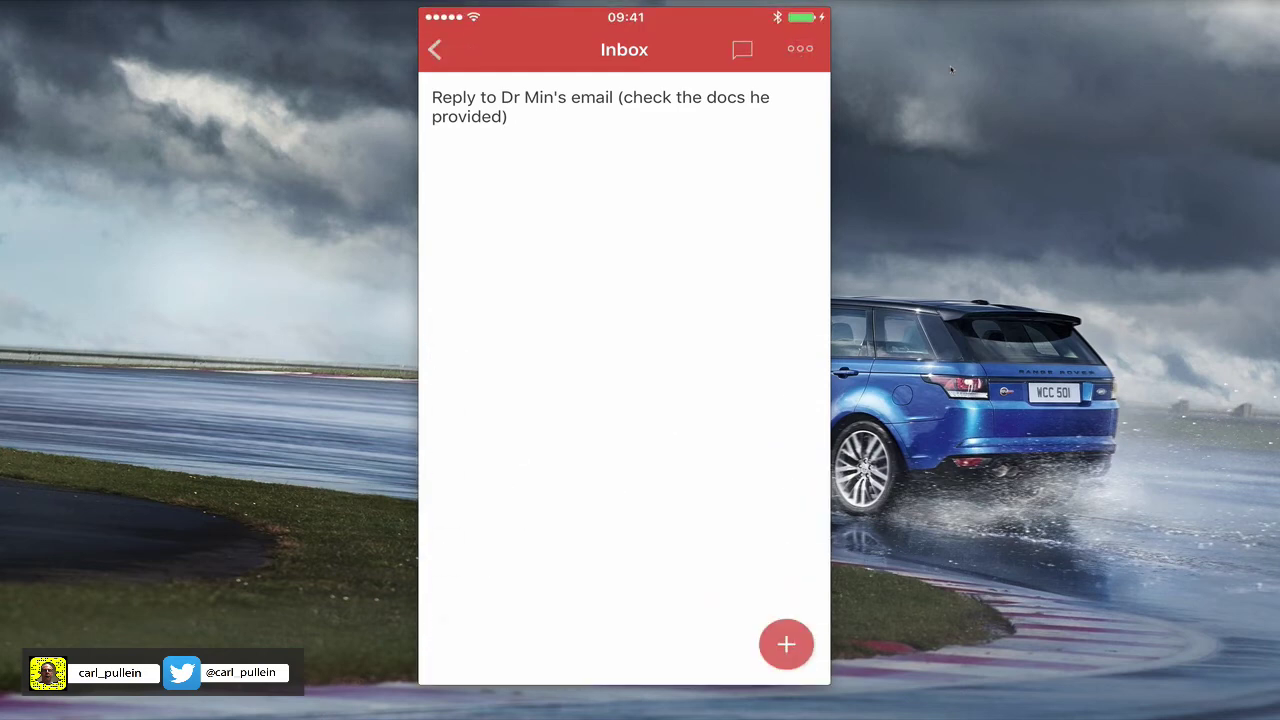
click(435, 49)
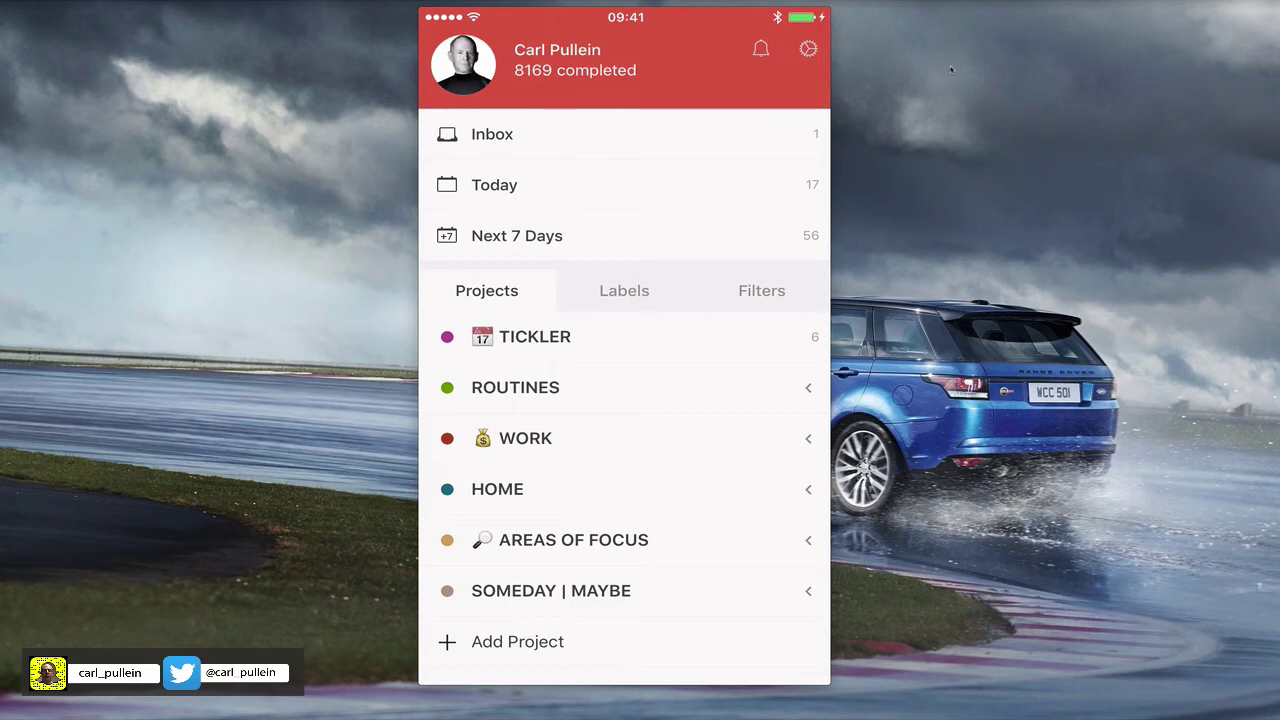
scroll(625, 380, down, 2)
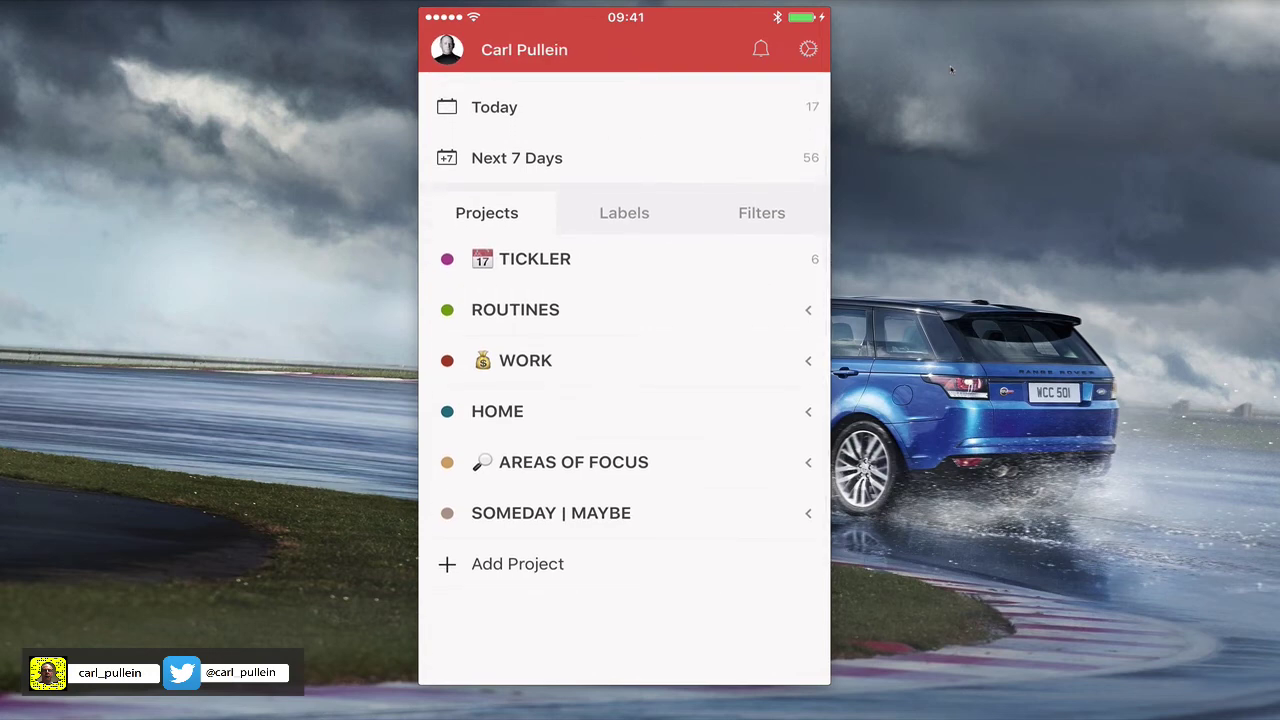
Expand HOME and open the Single Actions project, scrolling through its tasks.
click(497, 411)
scroll(625, 380, down, 2)
click(549, 449)
scroll(624, 380, down, 2)
scroll(624, 380, down, 3)
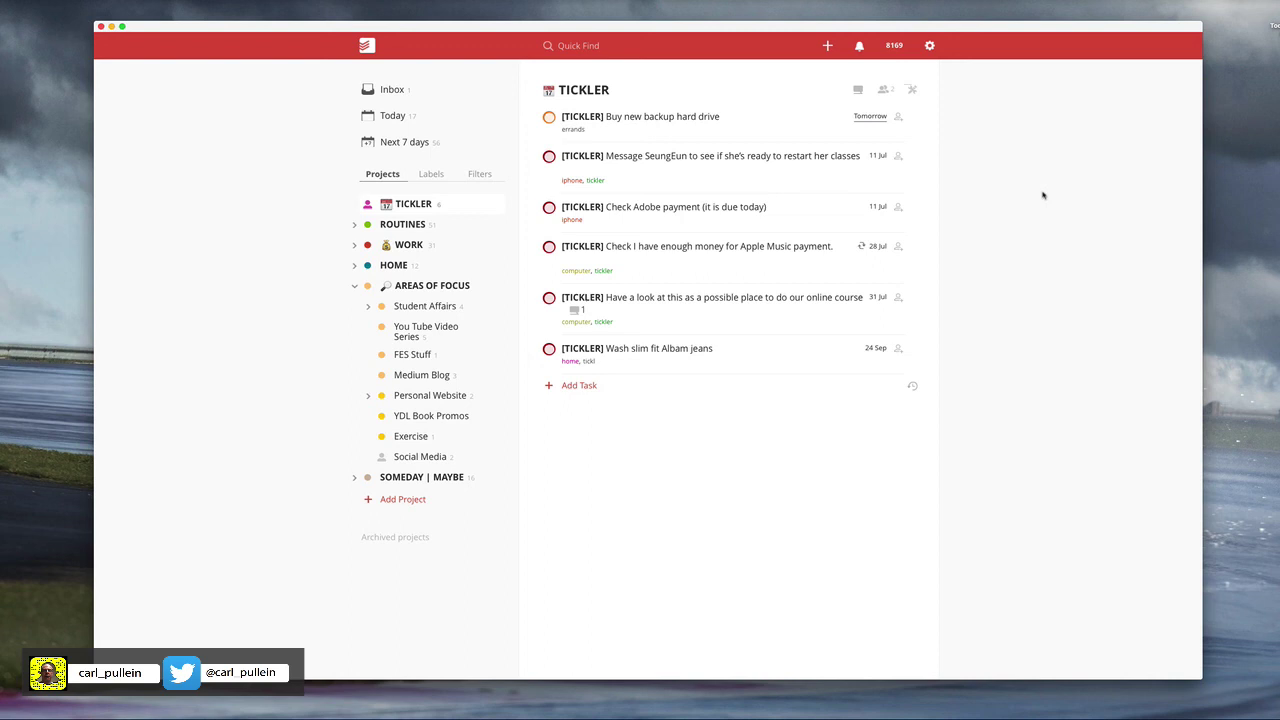
Scroll the Safari Todoist blog post to the Quick Add cheat sheet, then return to Todoist.
key(ctrl+Up)
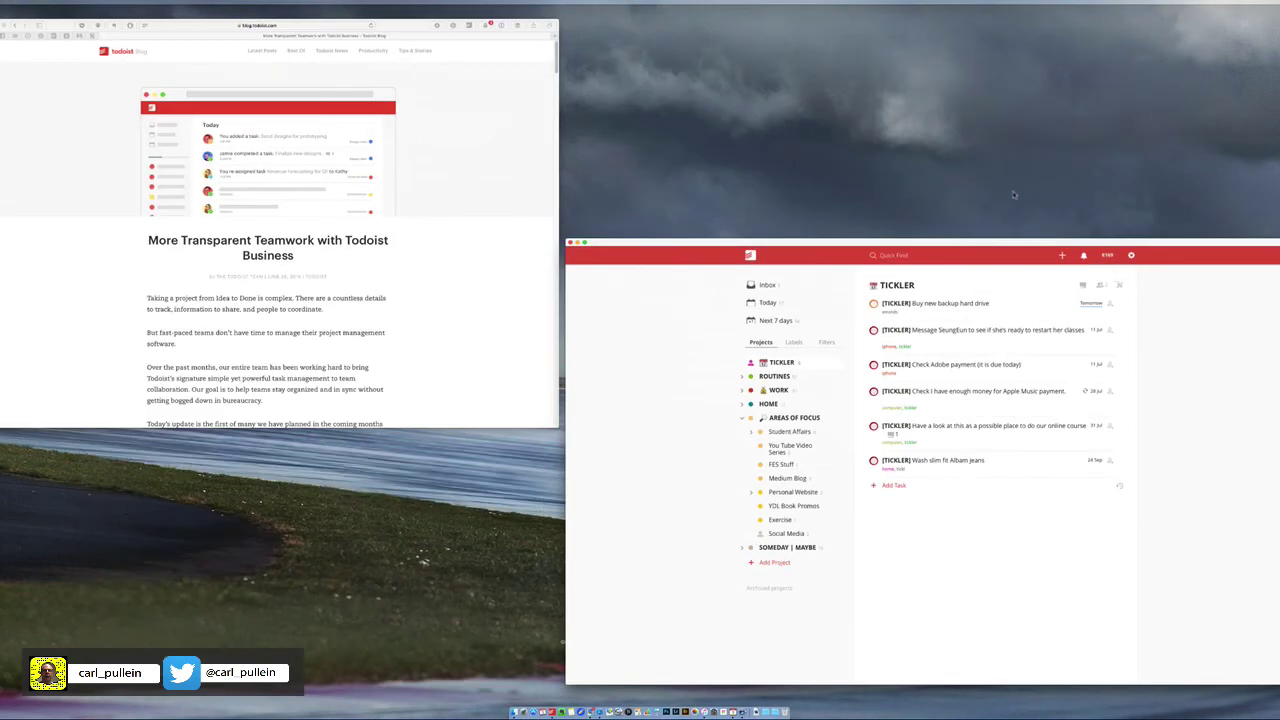
click(280, 210)
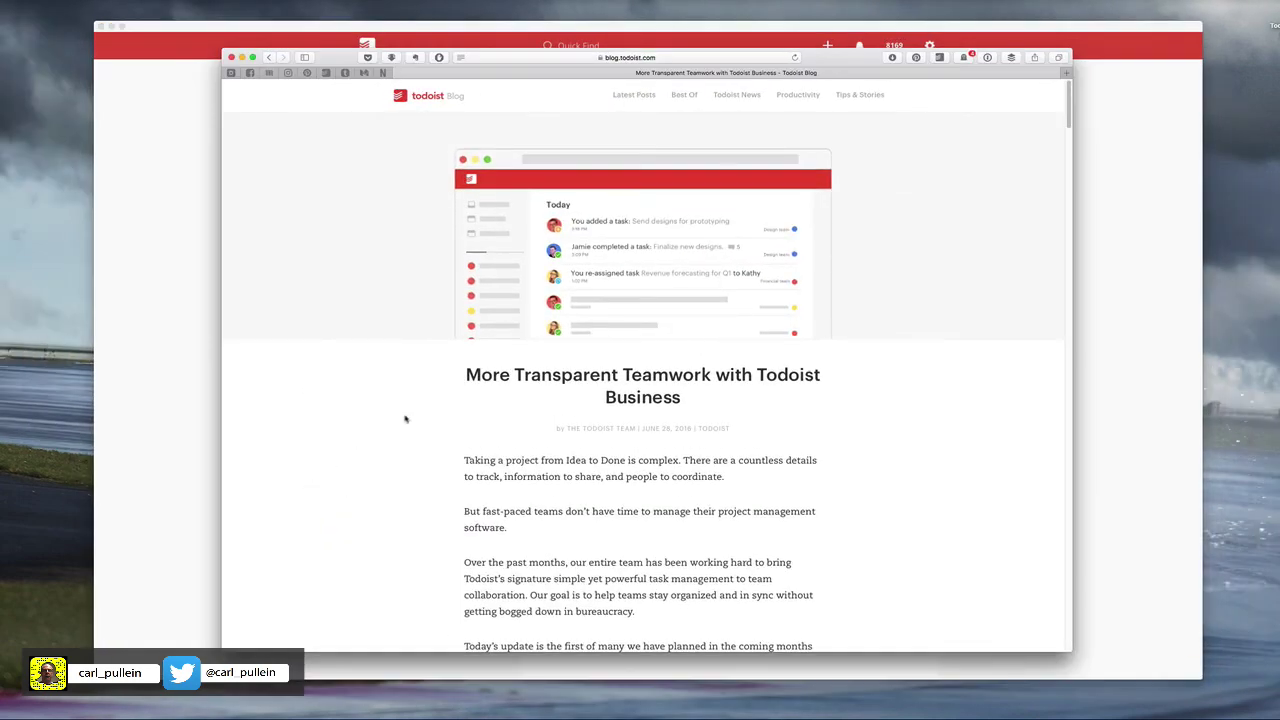
scroll(405, 418, down, 15)
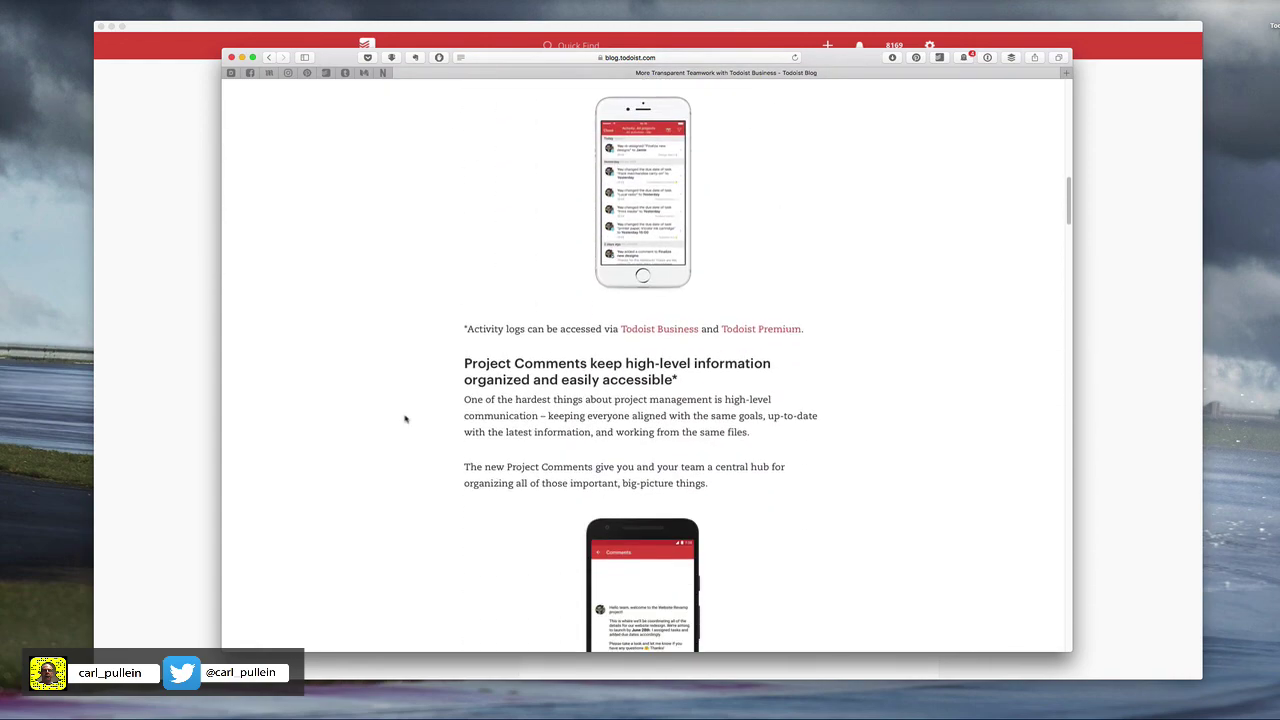
scroll(405, 418, down, 3)
scroll(405, 418, down, 11)
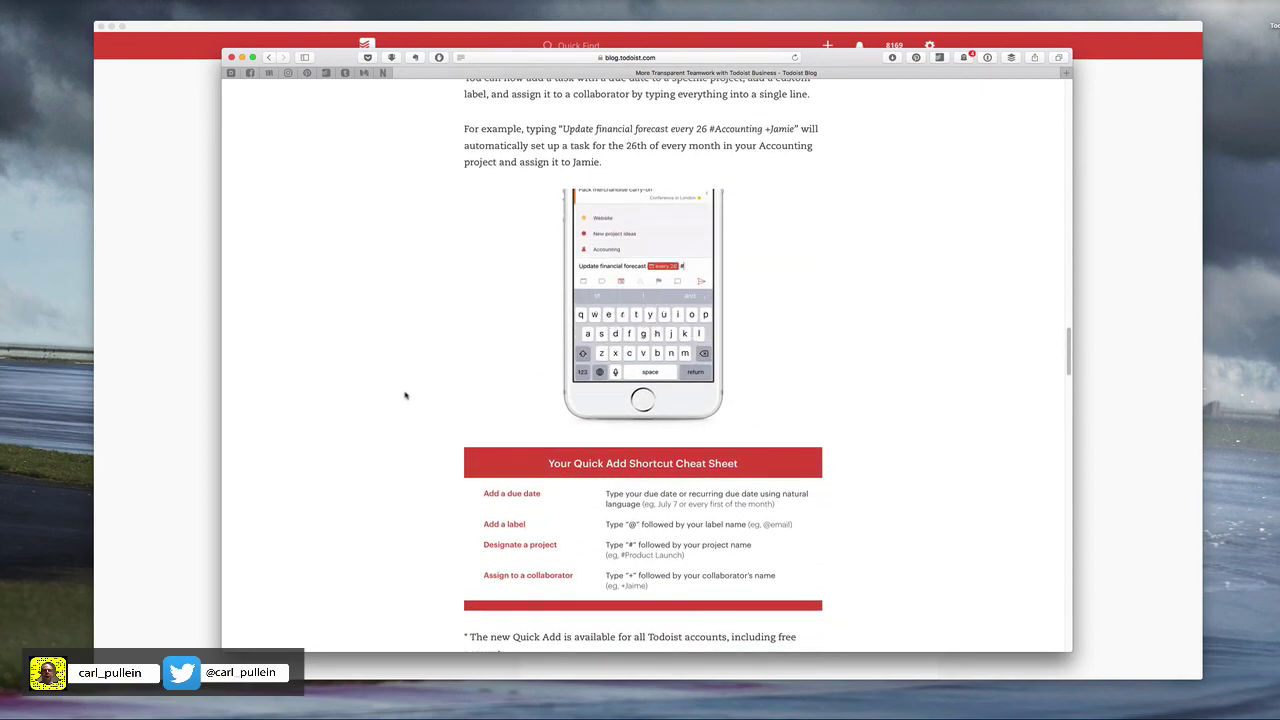
scroll(405, 396, up, 20)
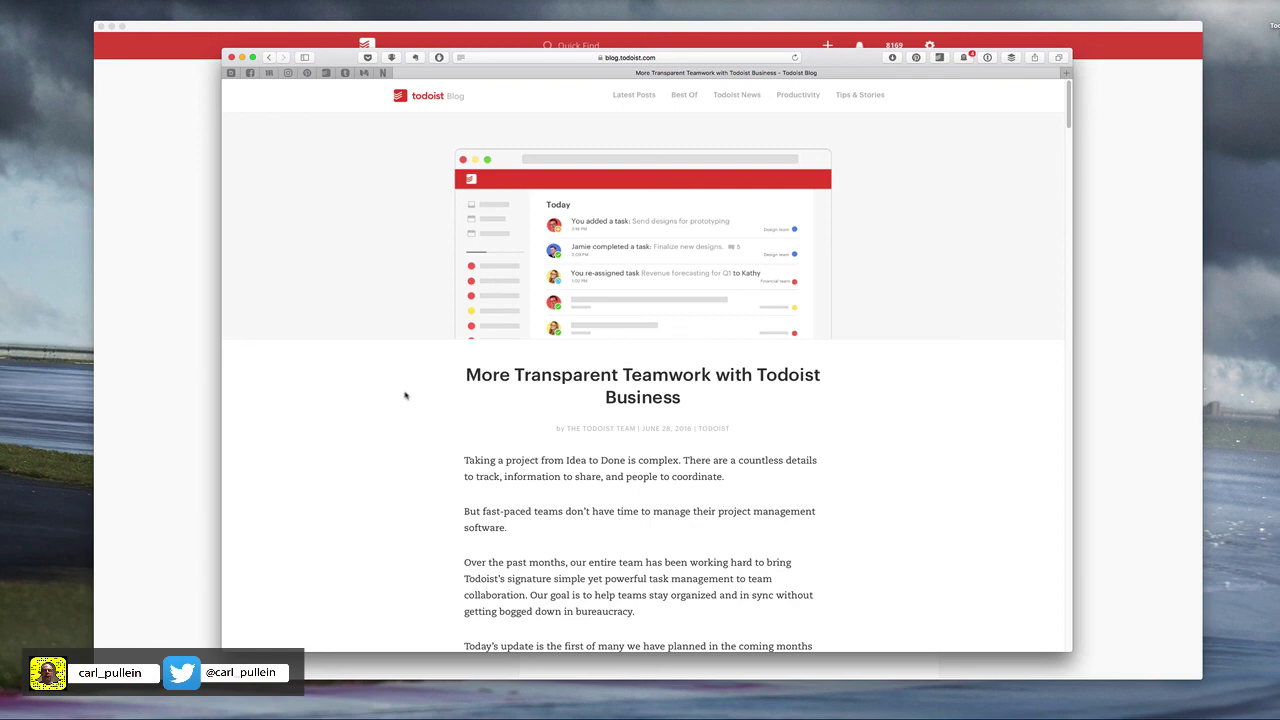
click(1110, 403)
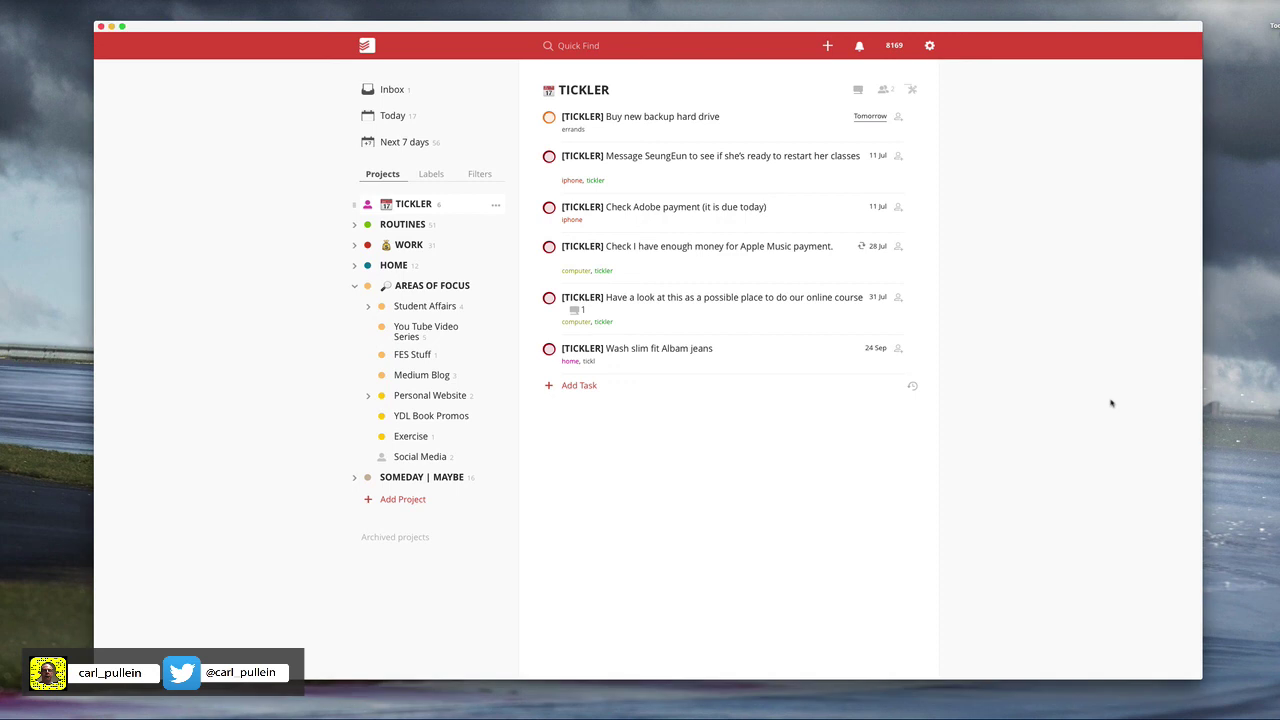